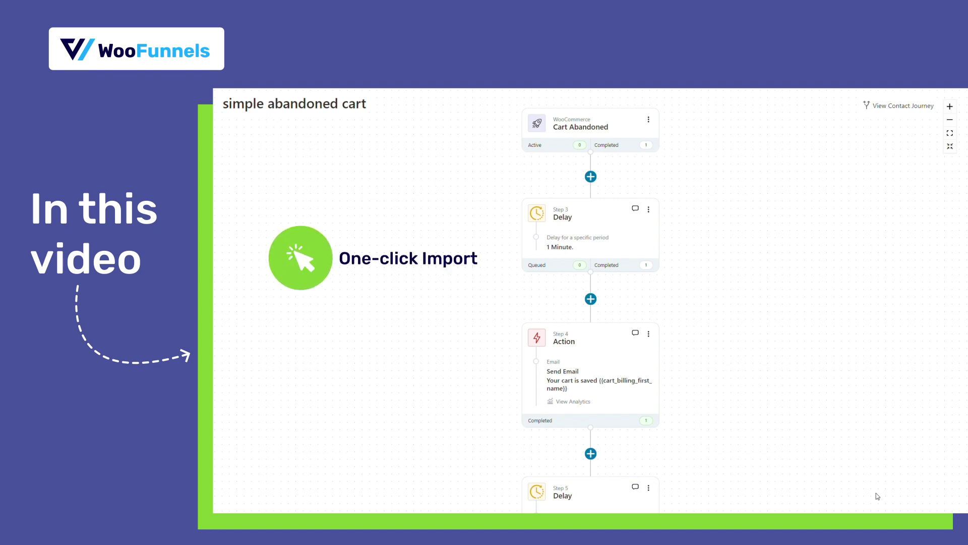
{"action": "left_click", "coordinate": [615, 373]}
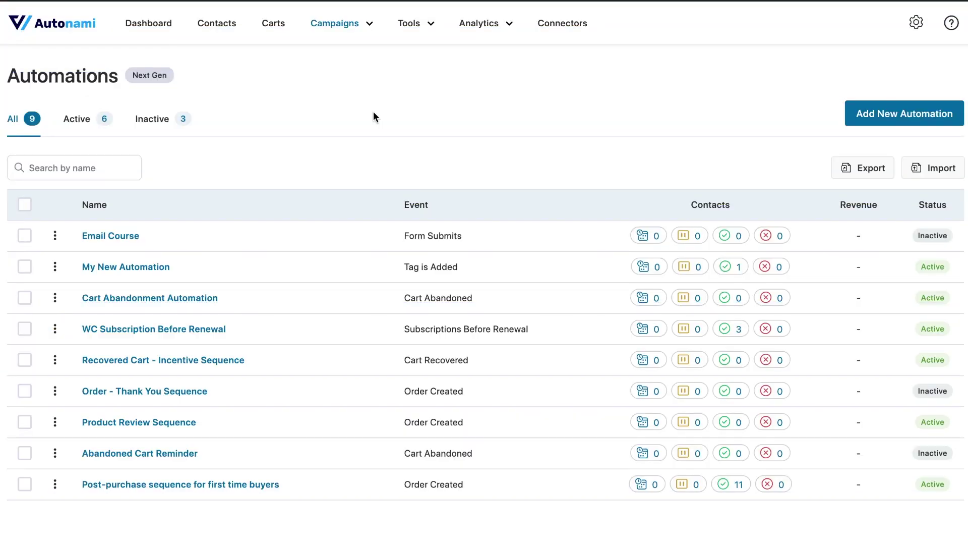
Step: Start a new automation, browse the template library and open the Abandoned Cart Reminder template
{"action": "mouse_move", "coordinate": [368, 31]}
{"action": "left_click", "coordinate": [885, 120]}
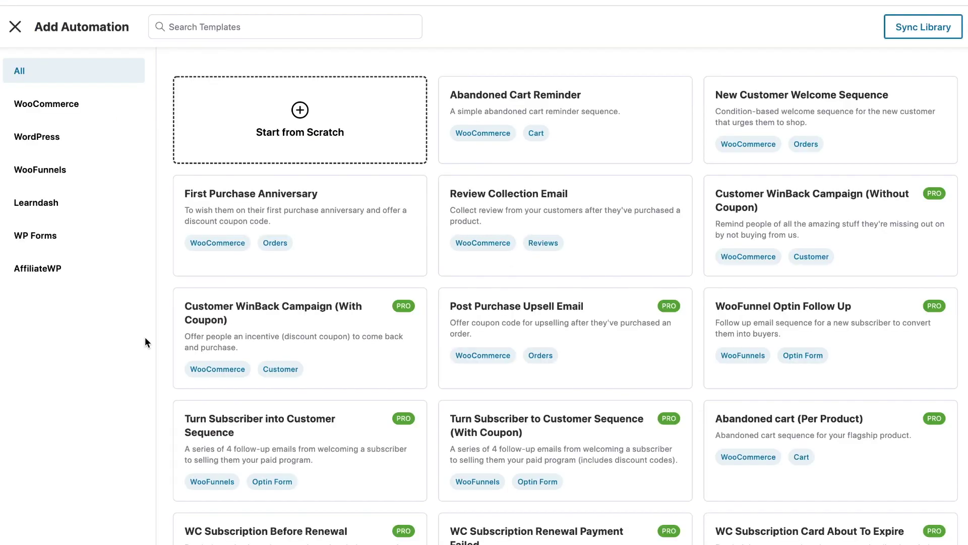
{"action": "scroll", "coordinate": [529, 426], "scroll_direction": "down", "scroll_amount": 3}
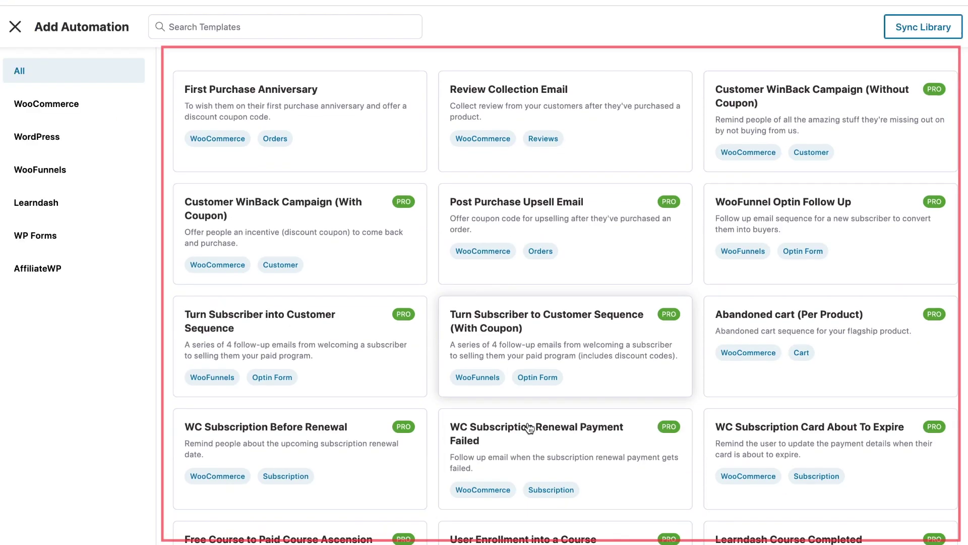
{"action": "scroll", "coordinate": [529, 428], "scroll_direction": "down", "scroll_amount": 4}
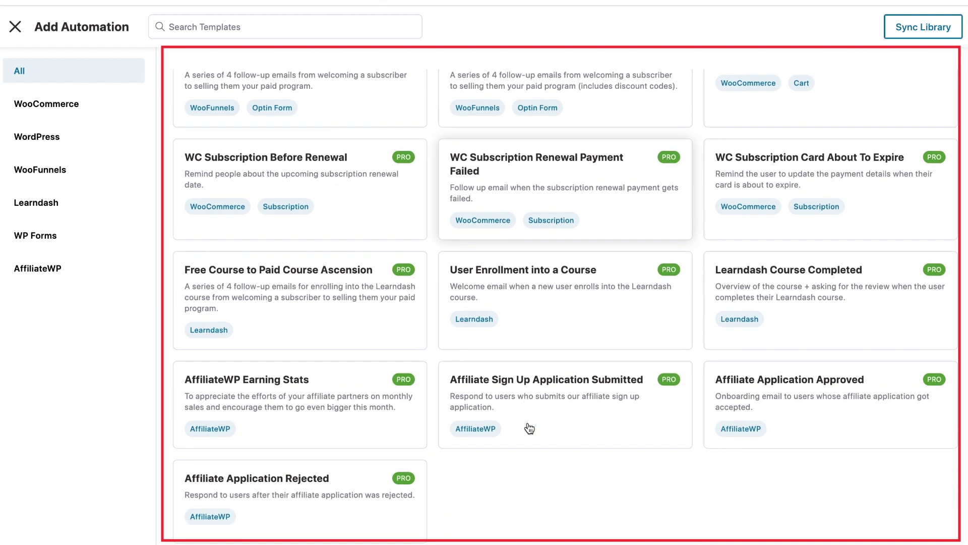
{"action": "scroll", "coordinate": [529, 428], "scroll_direction": "up", "scroll_amount": 5}
{"action": "scroll", "coordinate": [529, 428], "scroll_direction": "up", "scroll_amount": 1}
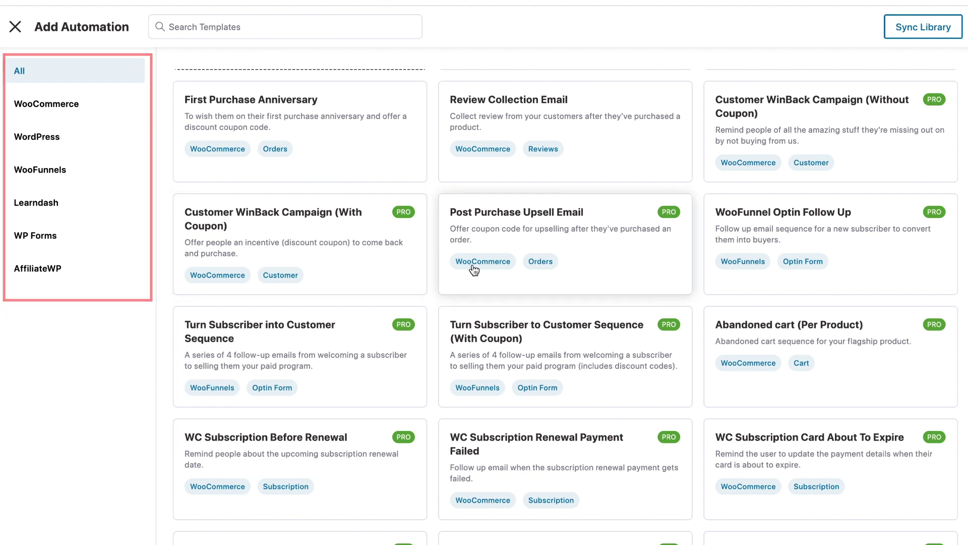
{"action": "scroll", "coordinate": [467, 270], "scroll_direction": "up", "scroll_amount": 2}
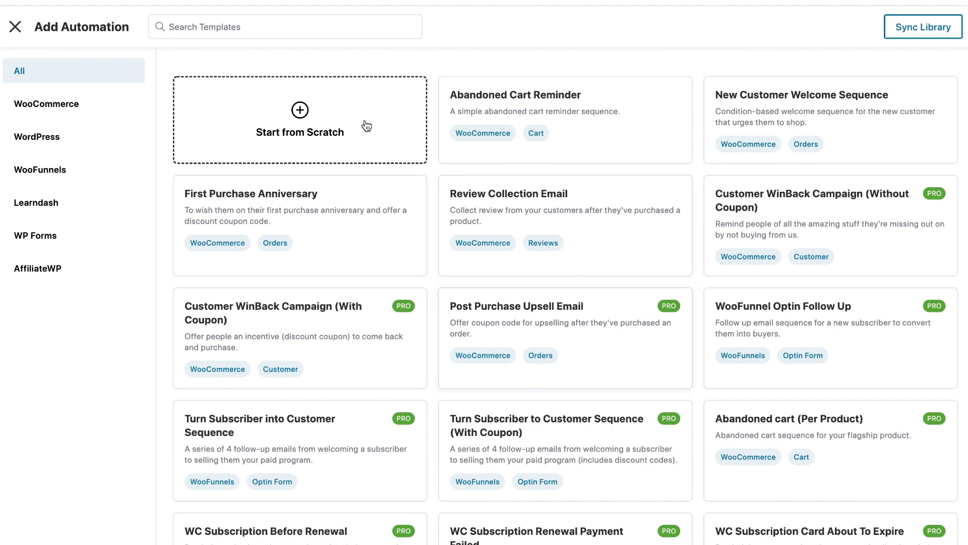
{"action": "left_click", "coordinate": [538, 108]}
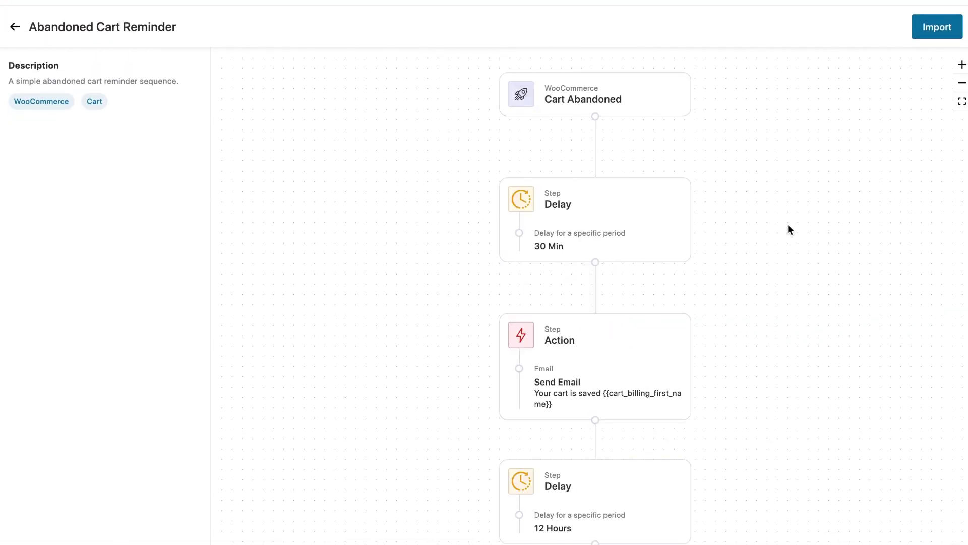
Step: Import the Abandoned Cart Reminder template as an automation named "Abandoned cart workflow"
{"action": "left_click", "coordinate": [947, 36]}
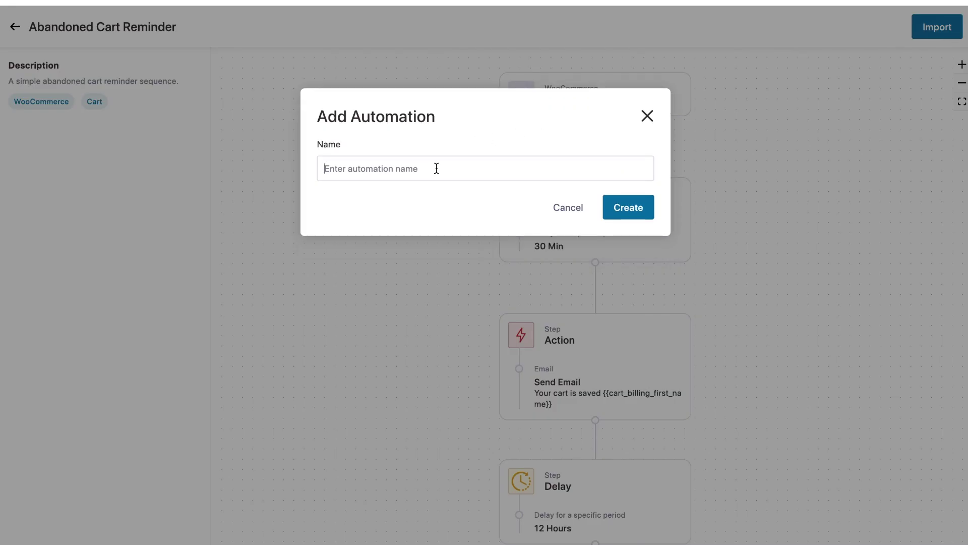
{"action": "type", "text": "Ab"}
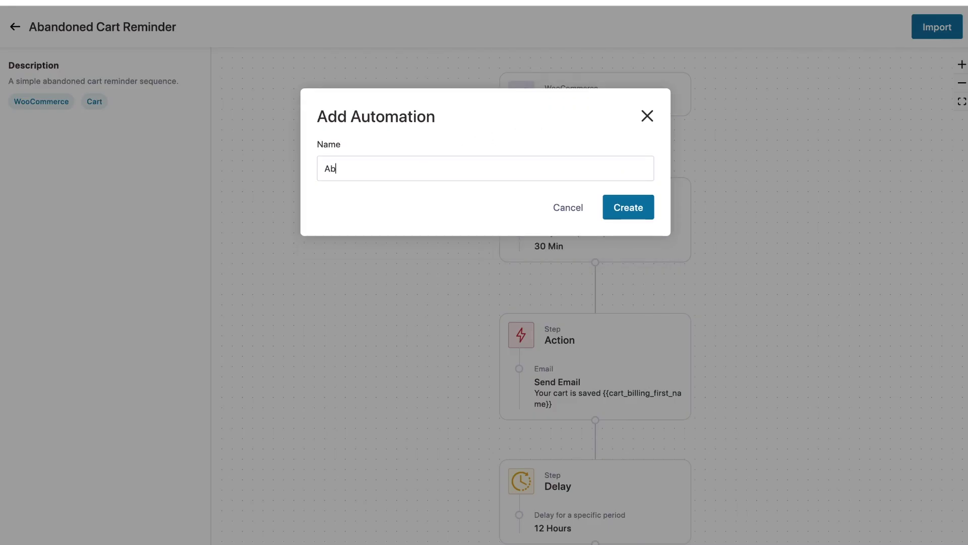
{"action": "type", "text": "andoned cart workflow"}
{"action": "key", "text": "Return"}
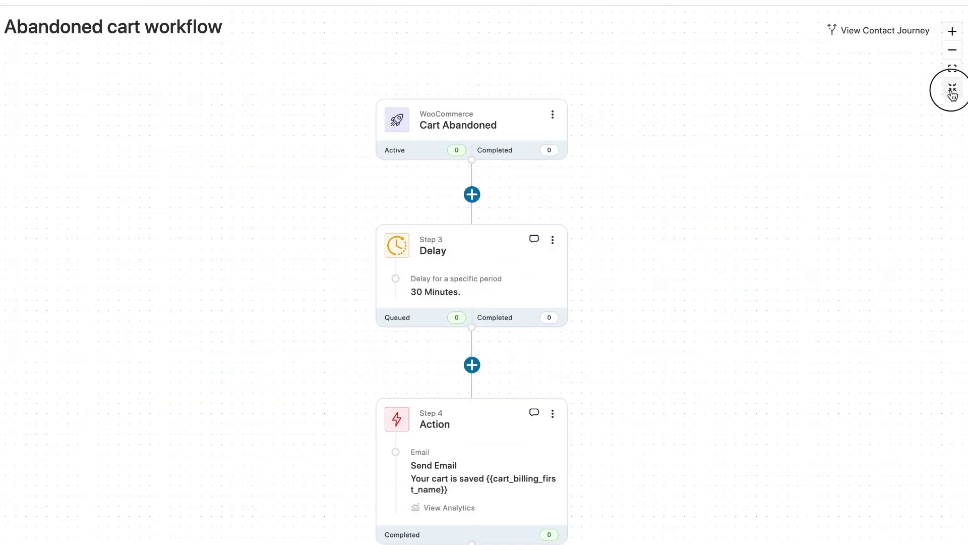
Step: Exit the full-screen workflow canvas and switch the Abandoned cart workflow automation to active
{"action": "left_click", "coordinate": [952, 92]}
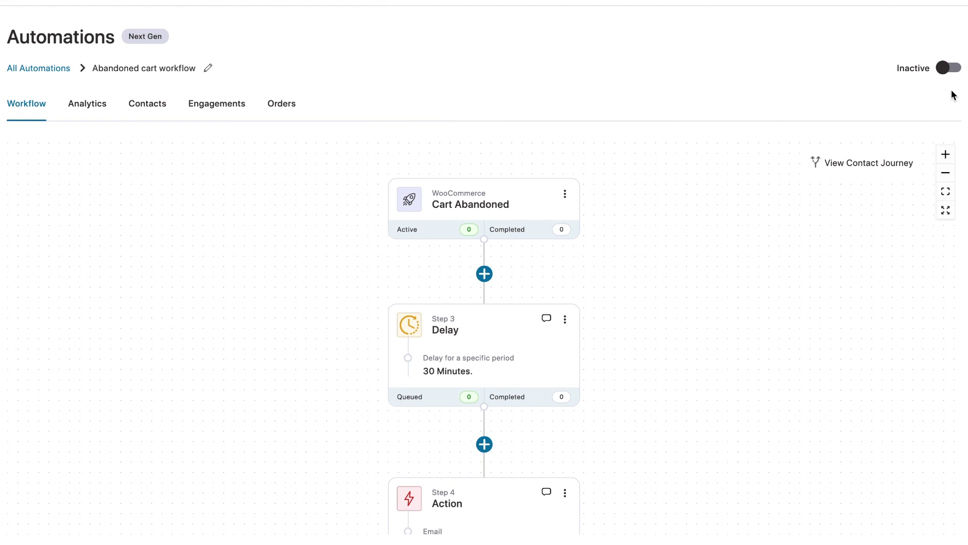
{"action": "left_click", "coordinate": [949, 70]}
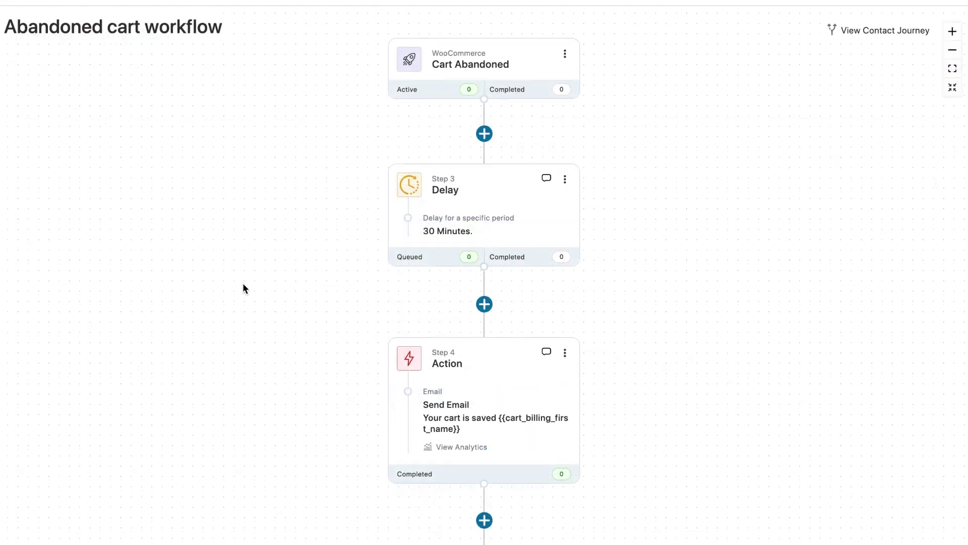
Step: Open the Step 4 Send Email action and review its subject, preview text, template type and rich text body
{"action": "scroll", "coordinate": [244, 288], "scroll_direction": "down", "scroll_amount": 3}
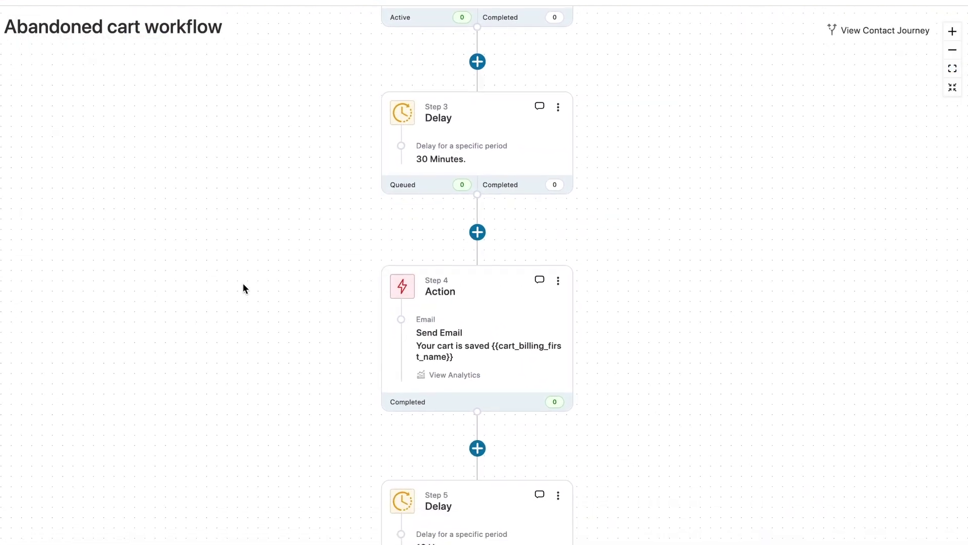
{"action": "left_click", "coordinate": [465, 313]}
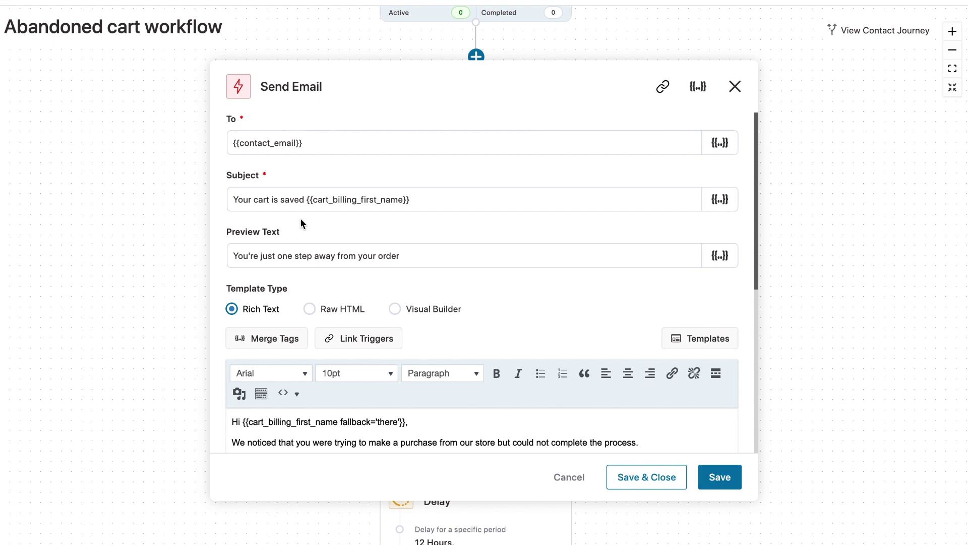
{"action": "scroll", "coordinate": [352, 316], "scroll_direction": "down", "scroll_amount": 4}
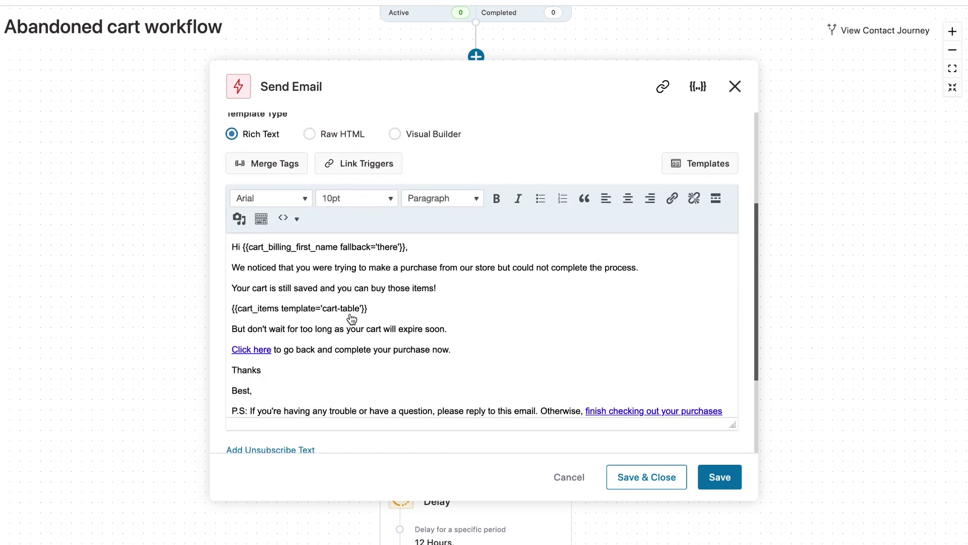
{"action": "scroll", "coordinate": [352, 316], "scroll_direction": "down", "scroll_amount": 1}
{"action": "scroll", "coordinate": [411, 306], "scroll_direction": "up", "scroll_amount": 1}
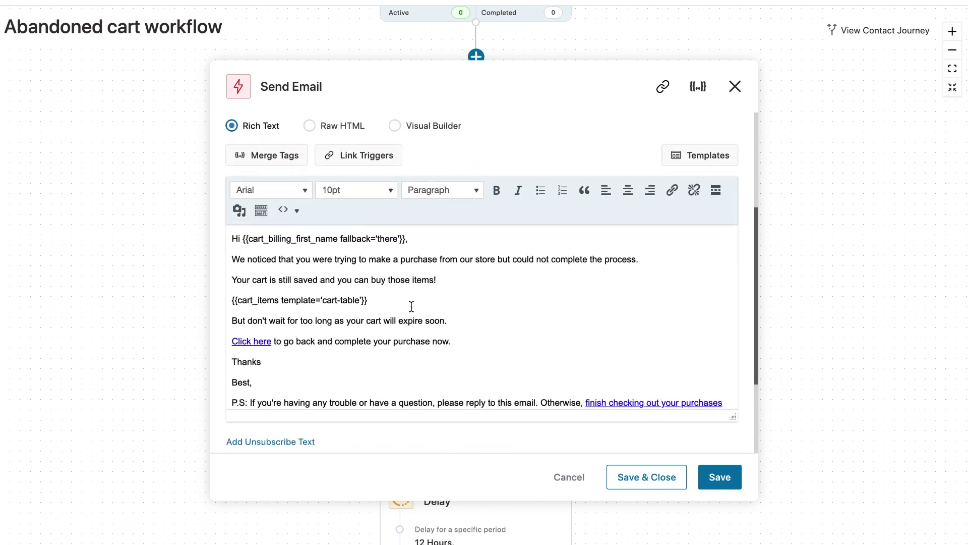
{"action": "scroll", "coordinate": [411, 306], "scroll_direction": "up", "scroll_amount": 1}
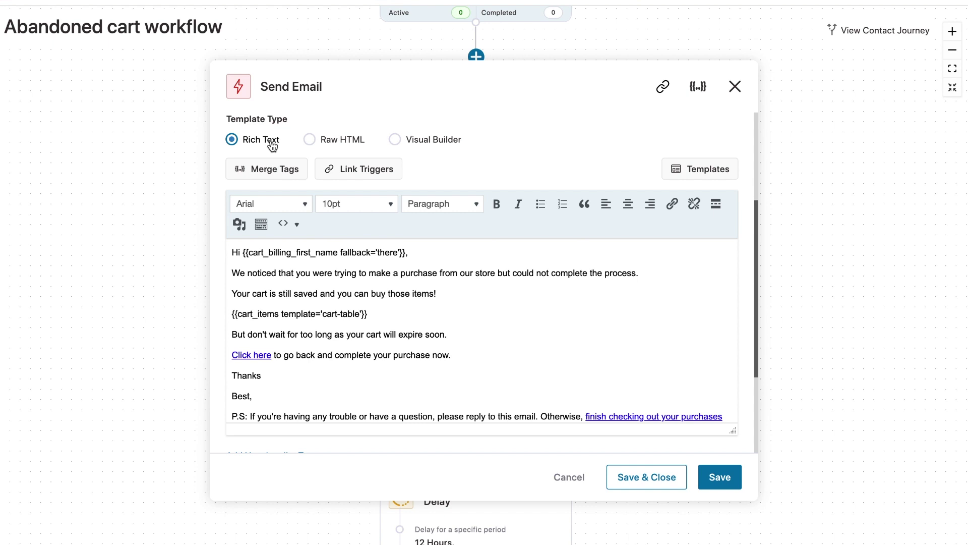
{"action": "scroll", "coordinate": [361, 289], "scroll_direction": "down", "scroll_amount": 1}
{"action": "scroll", "coordinate": [363, 290], "scroll_direction": "up", "scroll_amount": 1}
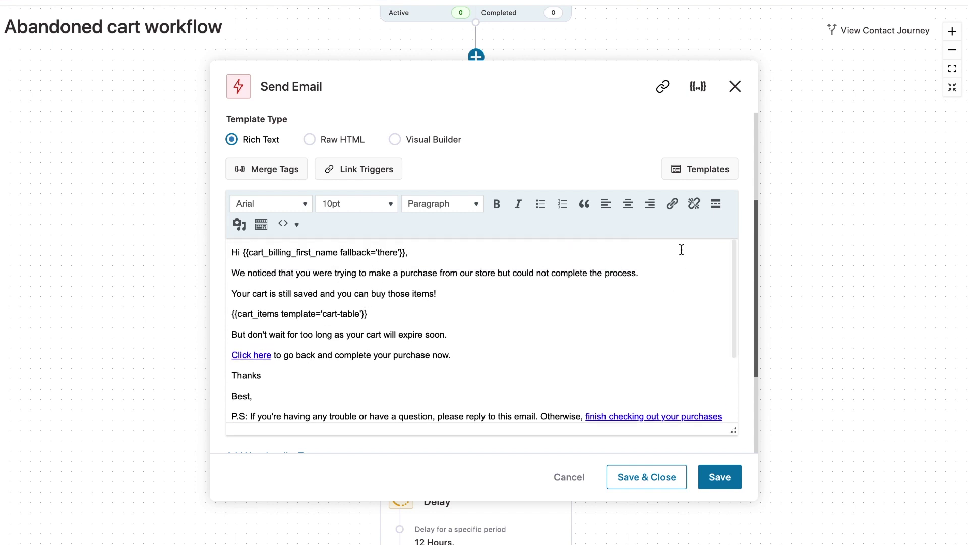
{"action": "scroll", "coordinate": [752, 219], "scroll_direction": "down", "scroll_amount": 2}
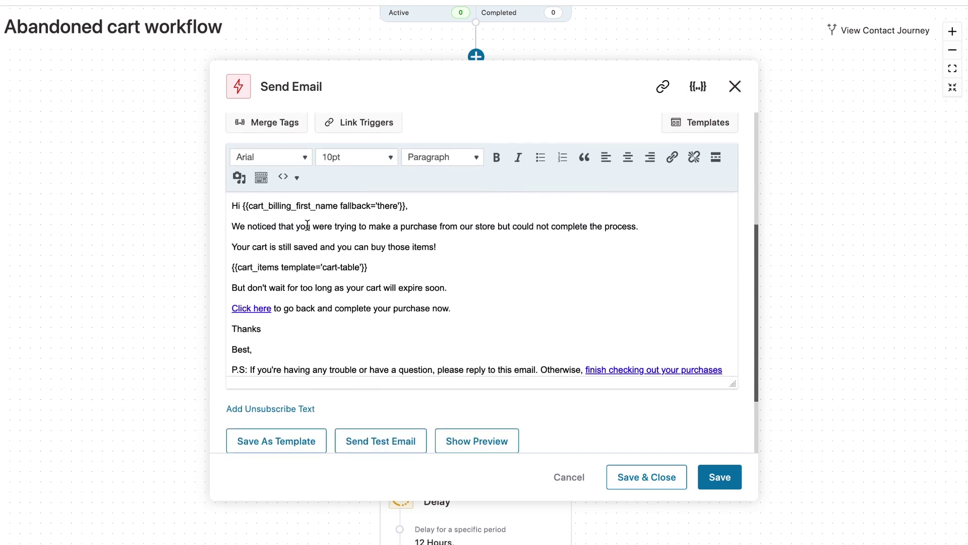
Step: Highlight the cart_billing_first_name merge tag in the email greeting and the cart_items merge tag in the body for inspection
{"action": "left_click_drag", "start_coordinate": [258, 206], "coordinate": [370, 209]}
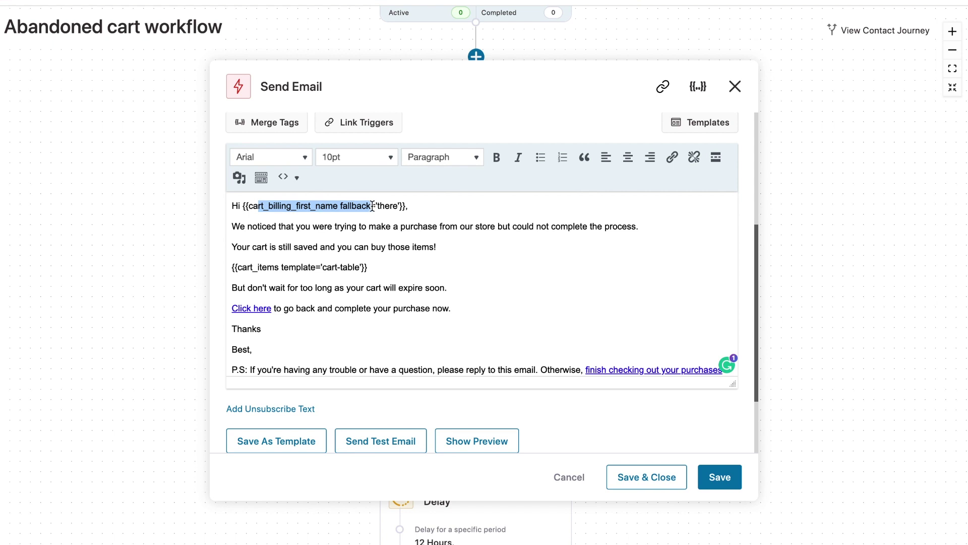
{"action": "left_click", "coordinate": [388, 206]}
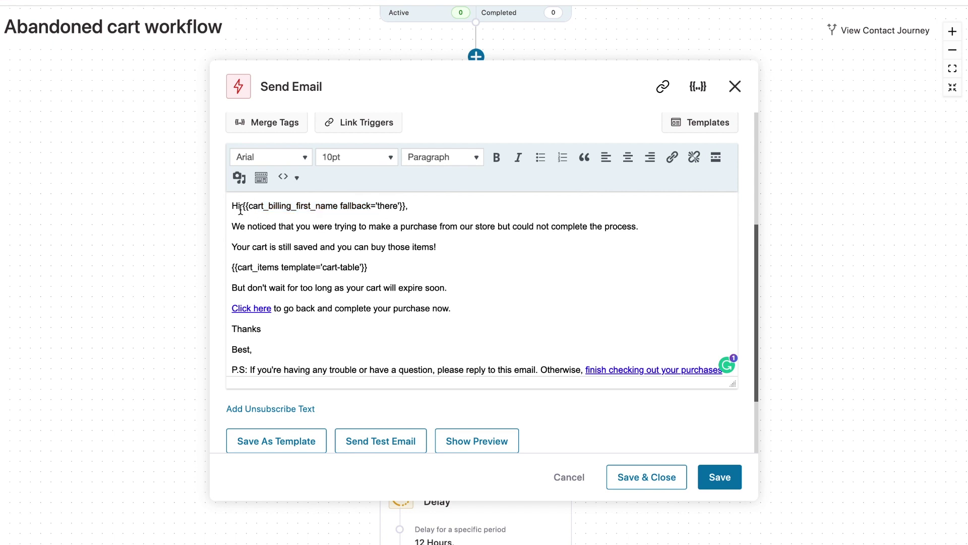
{"action": "left_click_drag", "start_coordinate": [412, 206], "coordinate": [244, 206]}
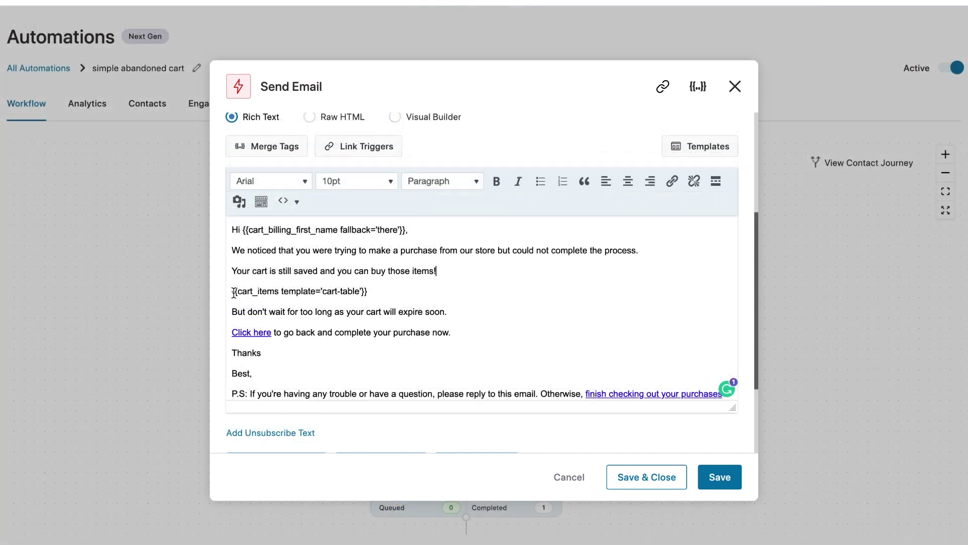
{"action": "left_click", "coordinate": [233, 292]}
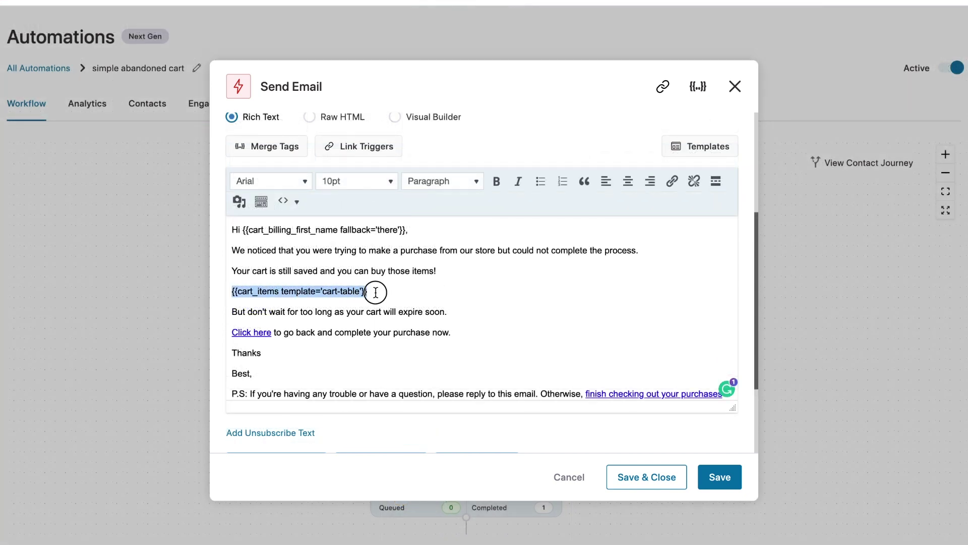
{"action": "left_click", "coordinate": [321, 291]}
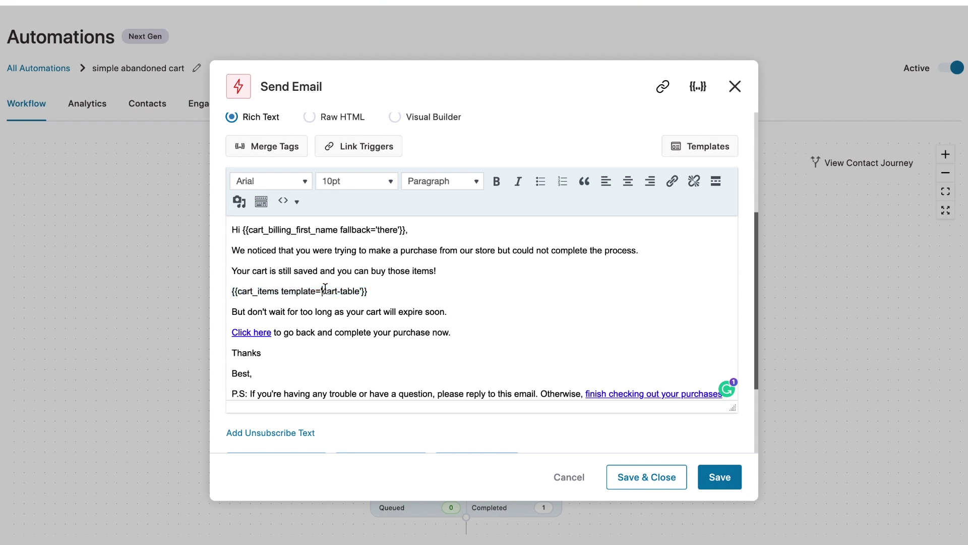
{"action": "left_click", "coordinate": [384, 290]}
Step: Search the merge tags for "ite" and review the template options available for the Cart Items tag
{"action": "left_click", "coordinate": [695, 93]}
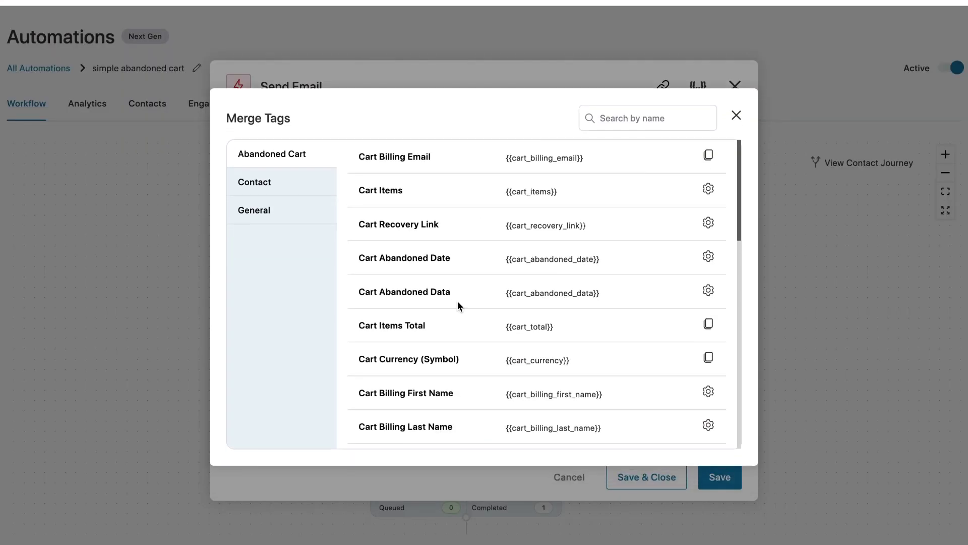
{"action": "left_click", "coordinate": [610, 123]}
{"action": "type", "text": "itee"}
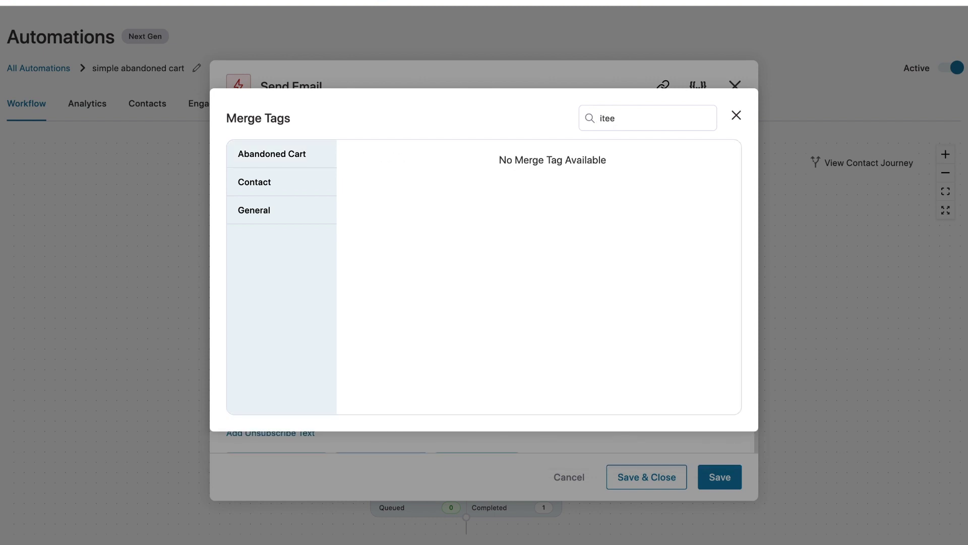
{"action": "key", "text": "BackSpace"}
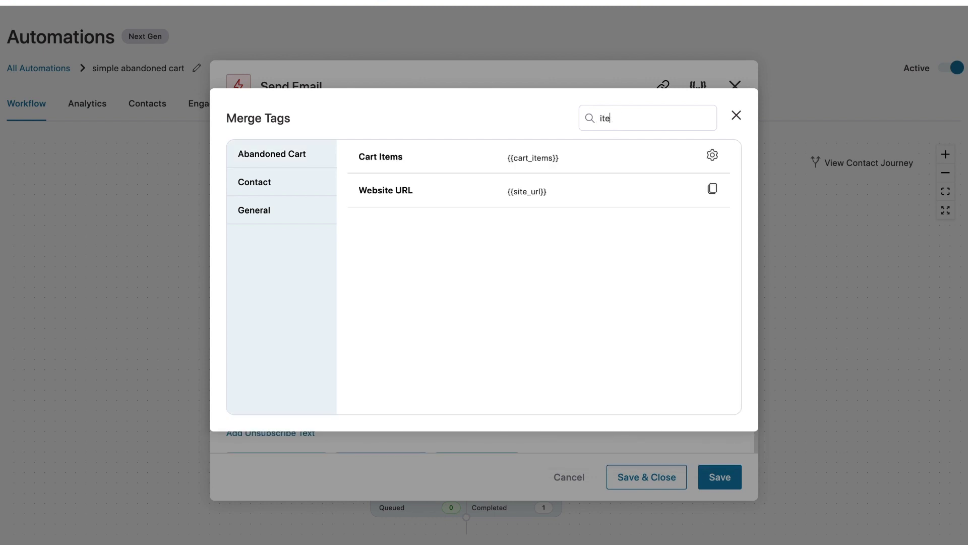
{"action": "left_click", "coordinate": [713, 156]}
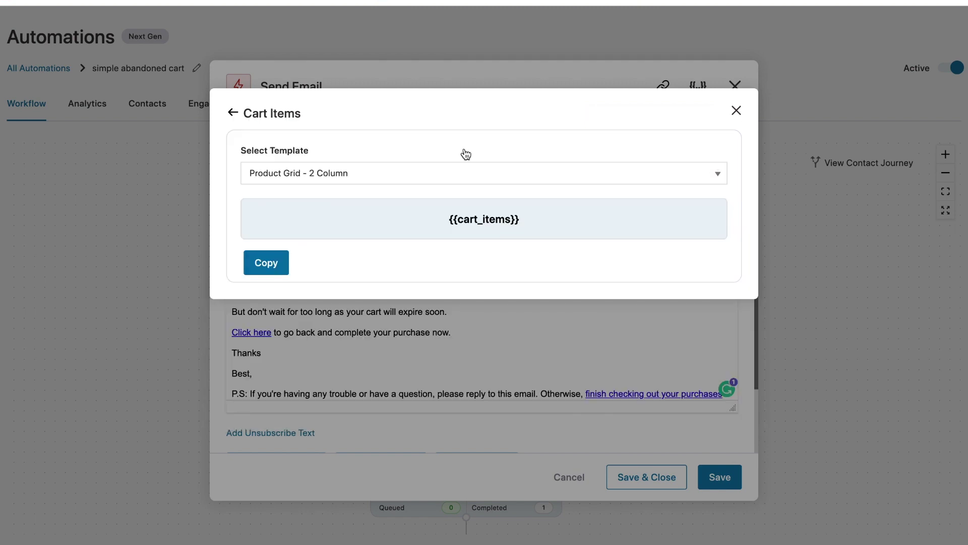
{"action": "left_click", "coordinate": [342, 179]}
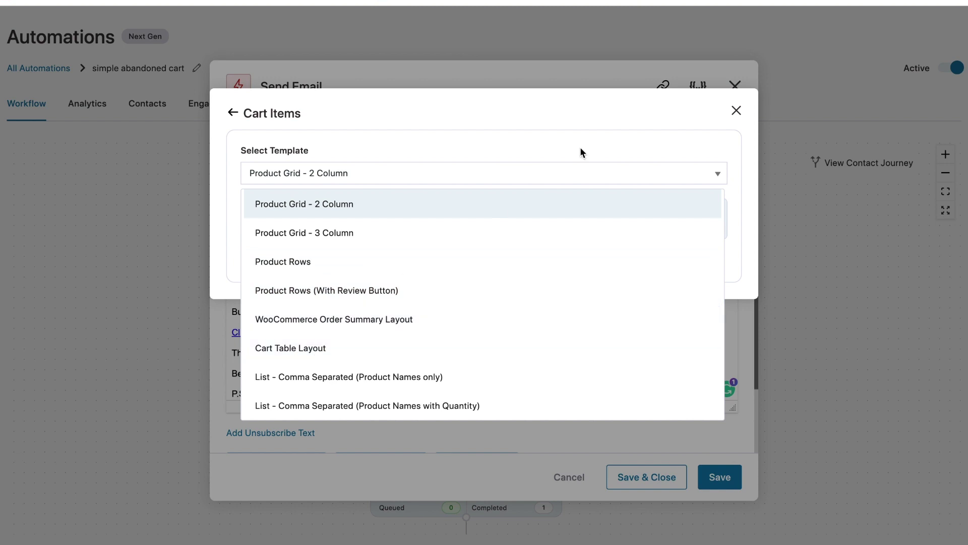
{"action": "left_click", "coordinate": [736, 111]}
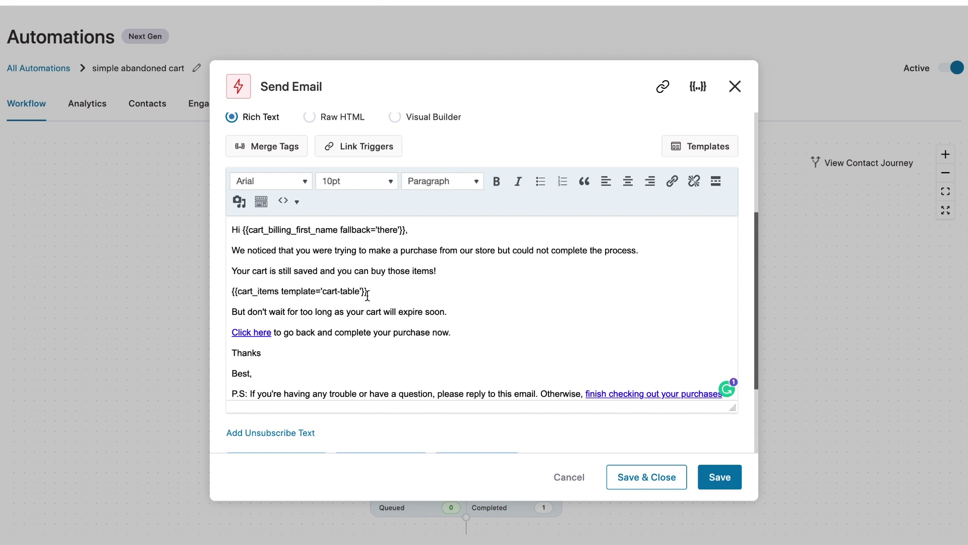
Step: Inspect the "Click here" link in the email body, then find the Cart Recovery Link merge tag with "rec" and open its settings
{"action": "scroll", "coordinate": [328, 363], "scroll_direction": "down", "scroll_amount": 1}
{"action": "left_click", "coordinate": [252, 311]}
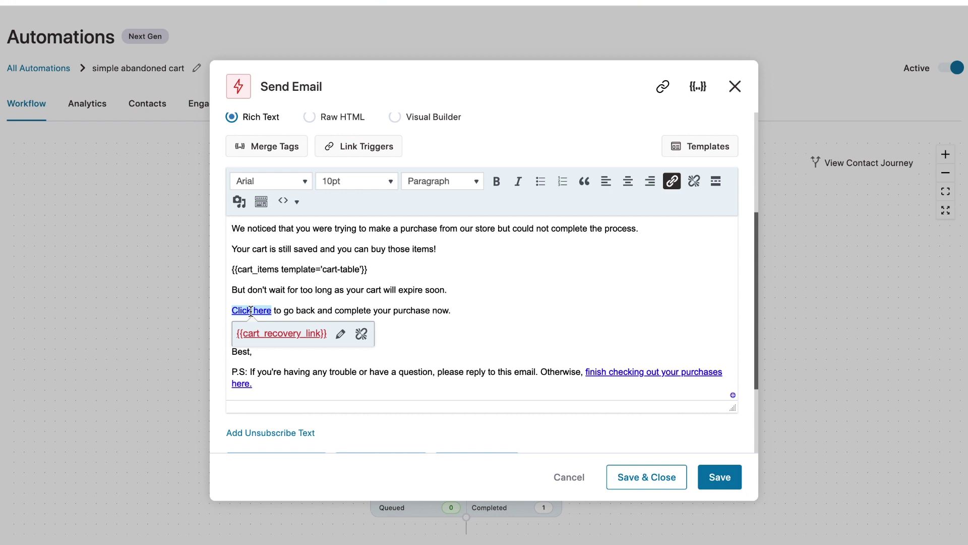
{"action": "left_click", "coordinate": [698, 86]}
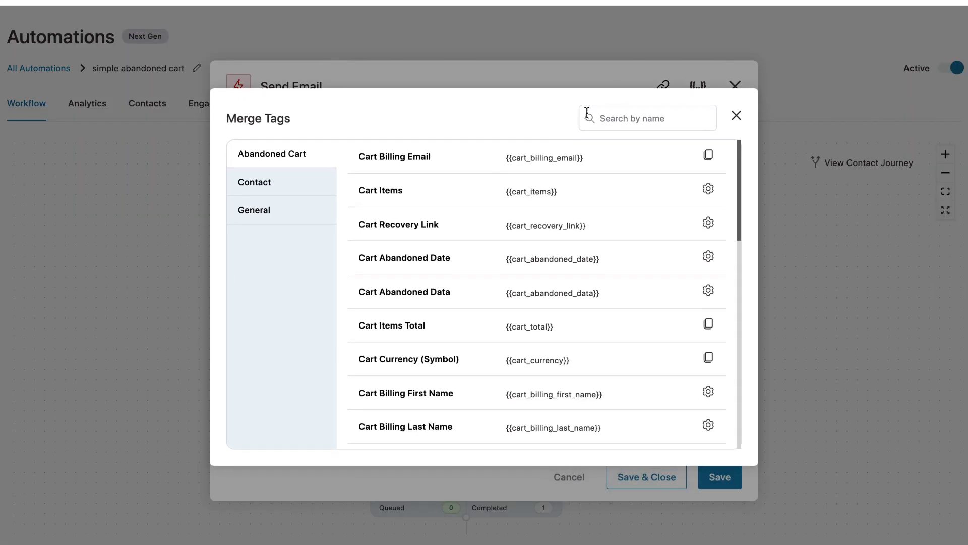
{"action": "left_click", "coordinate": [606, 114]}
{"action": "type", "text": "reo"}
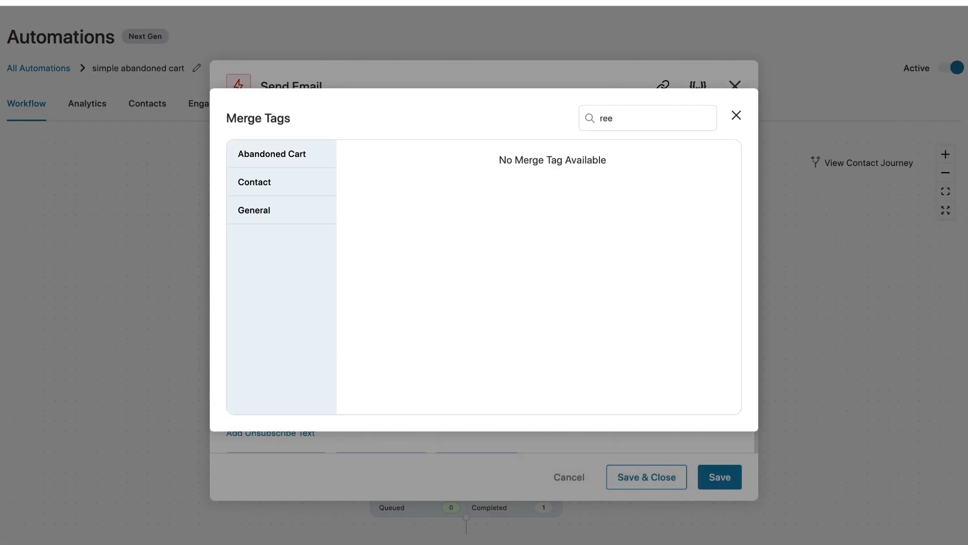
{"action": "key", "text": "BackSpace"}
{"action": "type", "text": "c"}
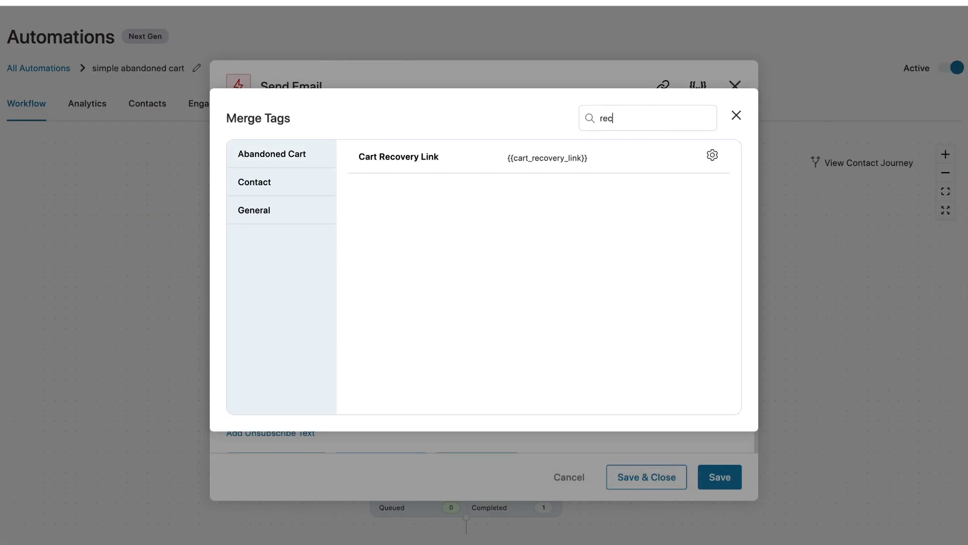
{"action": "left_click", "coordinate": [712, 156]}
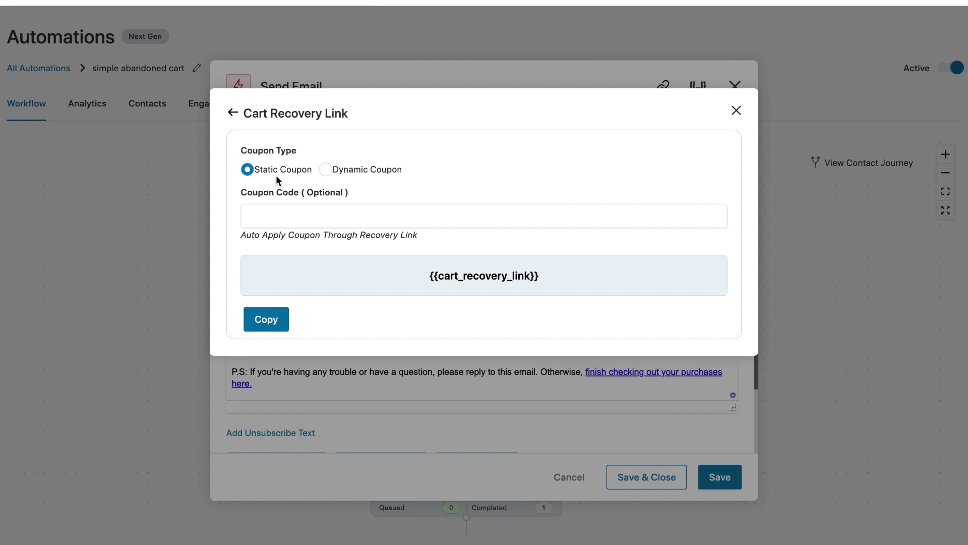
Step: Set the recovery link's coupon type to Dynamic Coupon, select save10 ( #11 ), and highlight the generated merge tag for inspection
{"action": "left_click", "coordinate": [326, 170]}
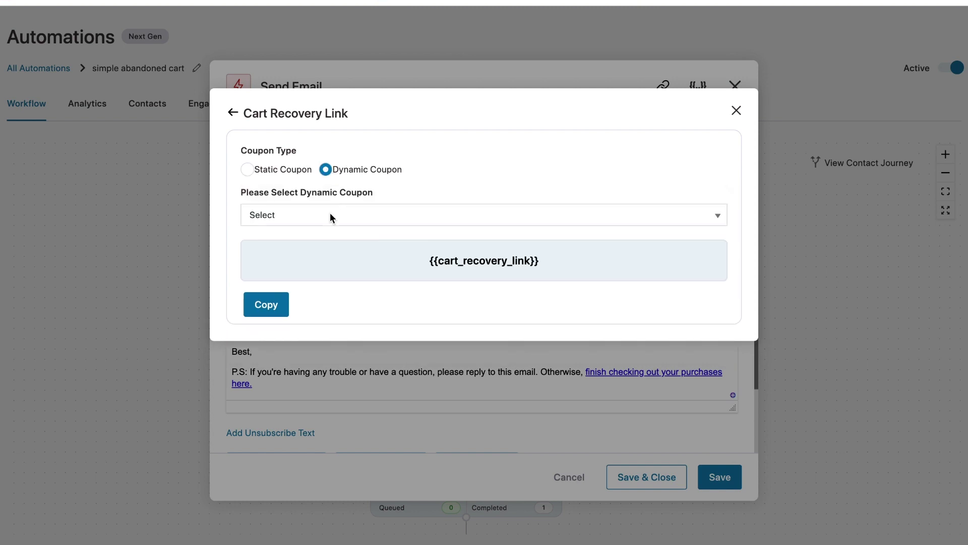
{"action": "left_click", "coordinate": [331, 214]}
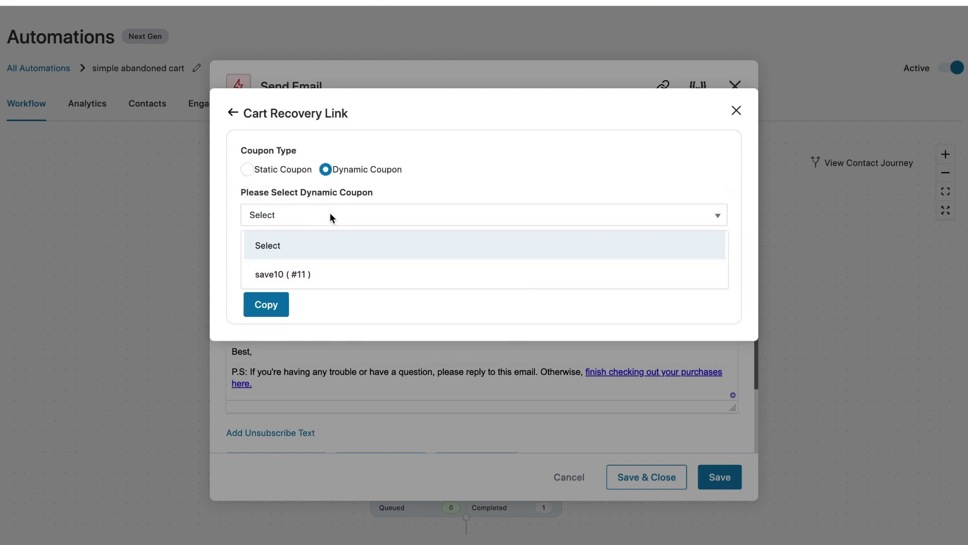
{"action": "left_click", "coordinate": [313, 285]}
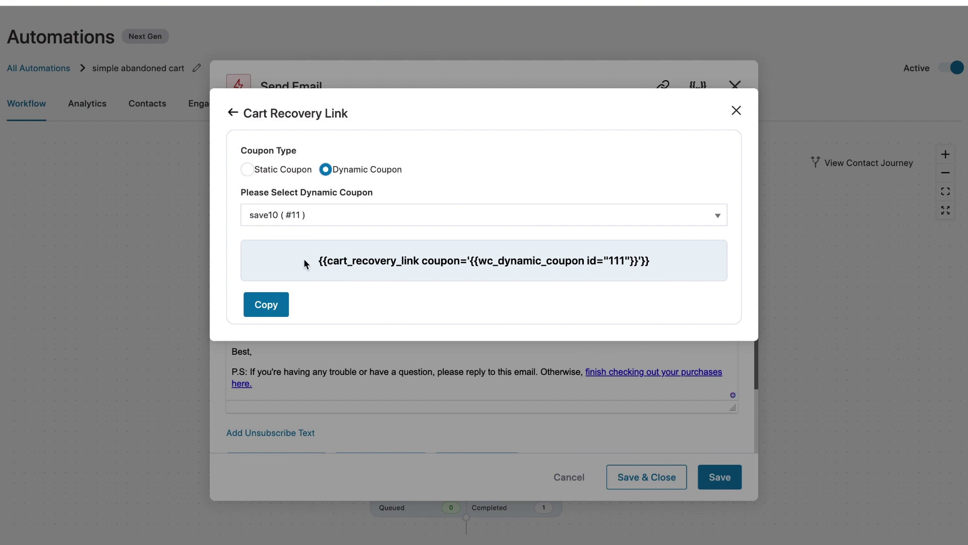
{"action": "left_click_drag", "start_coordinate": [315, 261], "coordinate": [641, 277]}
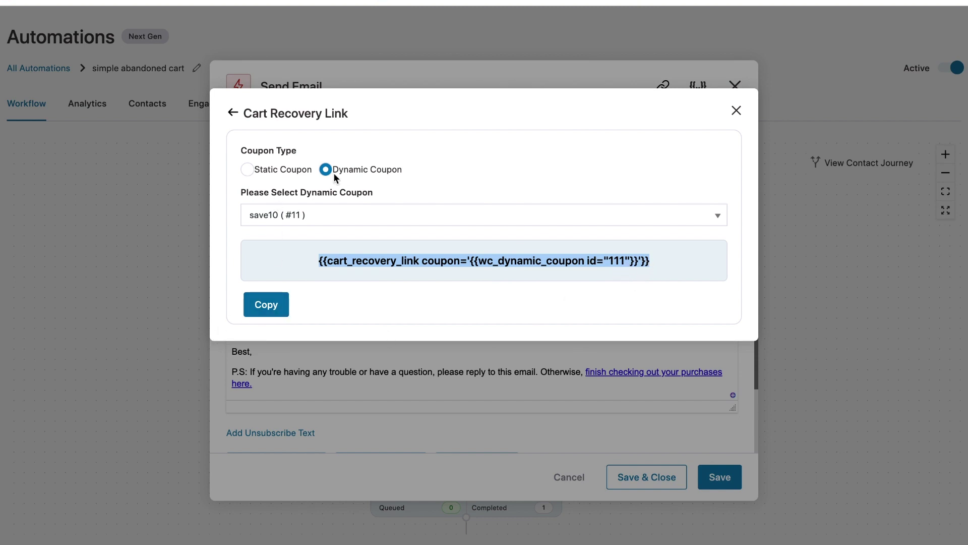
Step: Return the coupon type to Static Coupon, inspect the plain cart_recovery_link merge tag, and close the merge tag settings
{"action": "left_click", "coordinate": [247, 170]}
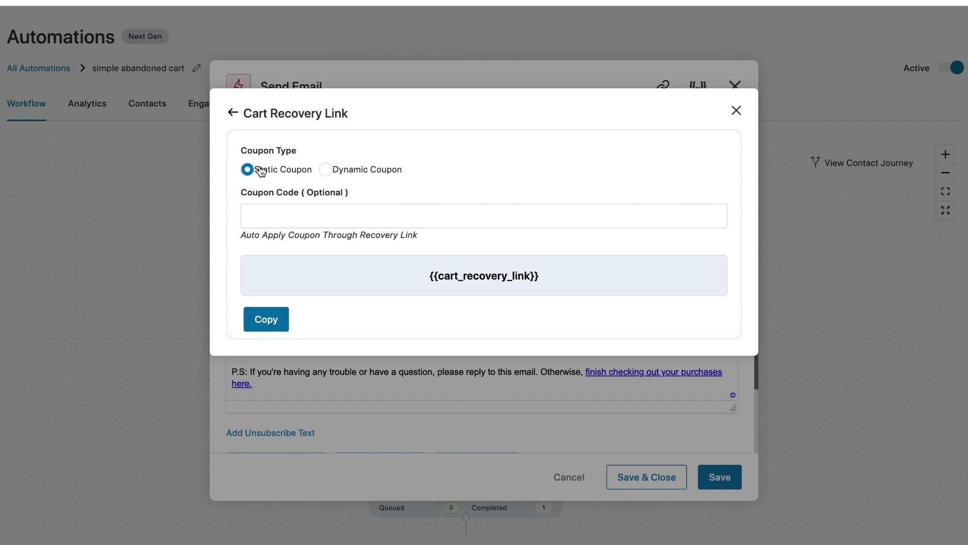
{"action": "left_click_drag", "start_coordinate": [417, 281], "coordinate": [560, 291]}
{"action": "left_click", "coordinate": [736, 111]}
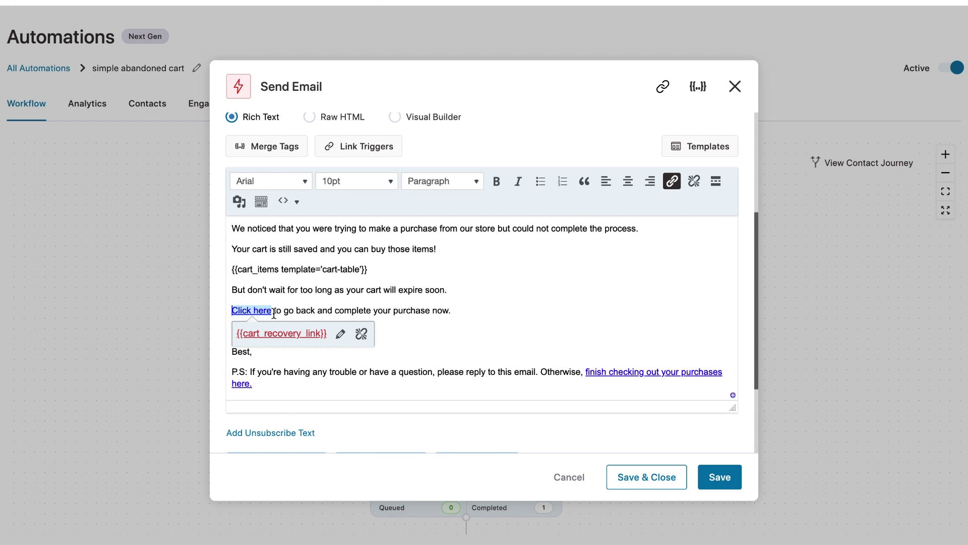
Step: Inspect the link targets of "finish checking out your purchases here." and "Click here" in the email body
{"action": "left_click", "coordinate": [274, 312]}
{"action": "left_click", "coordinate": [586, 373]}
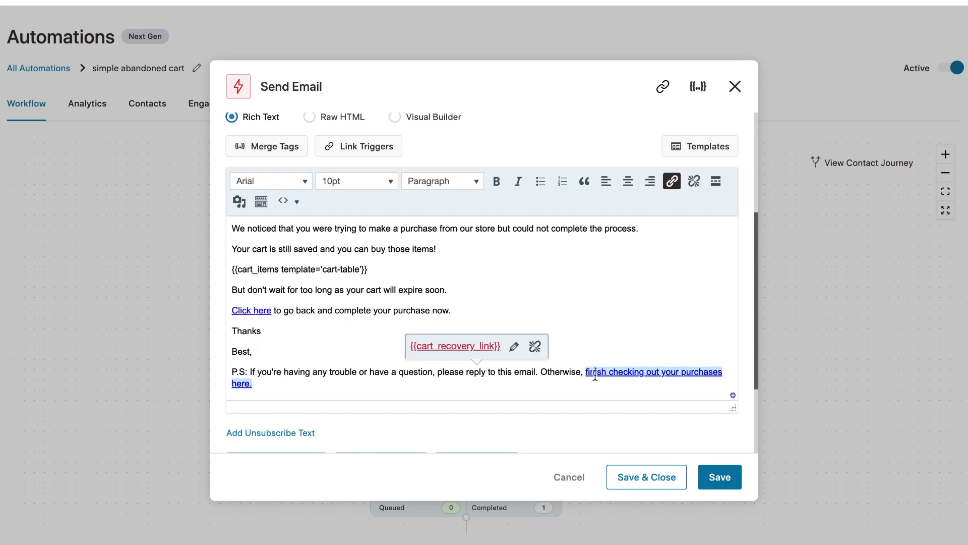
{"action": "left_click", "coordinate": [581, 371]}
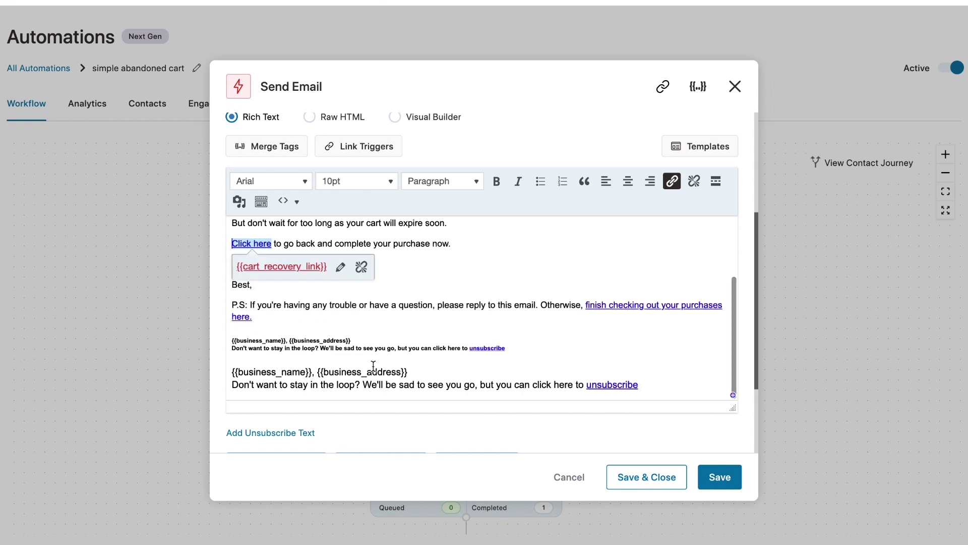
Step: Preview the Step 4 email and review its cart items table, recovery links and unsubscribe footer, and return to the workflow
{"action": "scroll", "coordinate": [388, 348], "scroll_direction": "down", "scroll_amount": 2}
{"action": "left_click", "coordinate": [476, 386]}
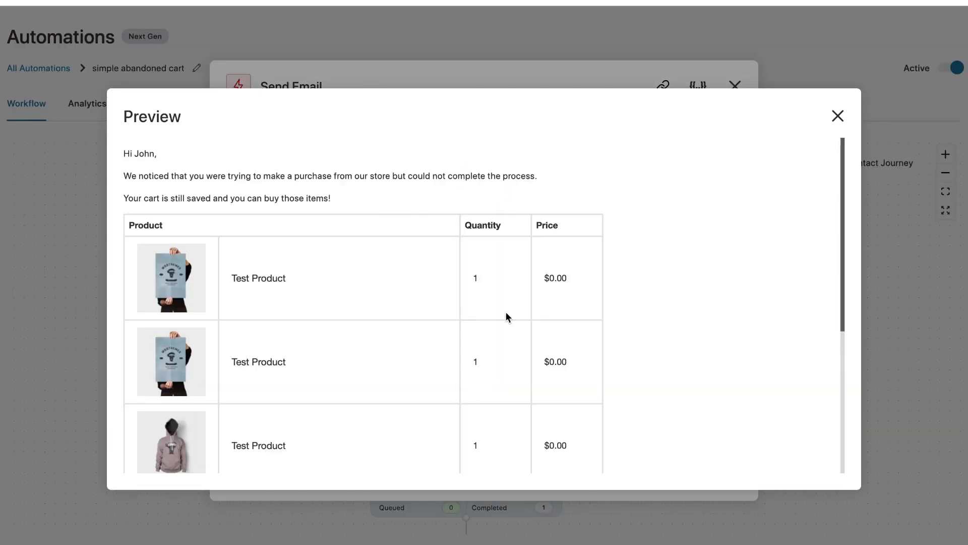
{"action": "scroll", "coordinate": [595, 331], "scroll_direction": "down", "scroll_amount": 3}
{"action": "scroll", "coordinate": [595, 328], "scroll_direction": "down", "scroll_amount": 3}
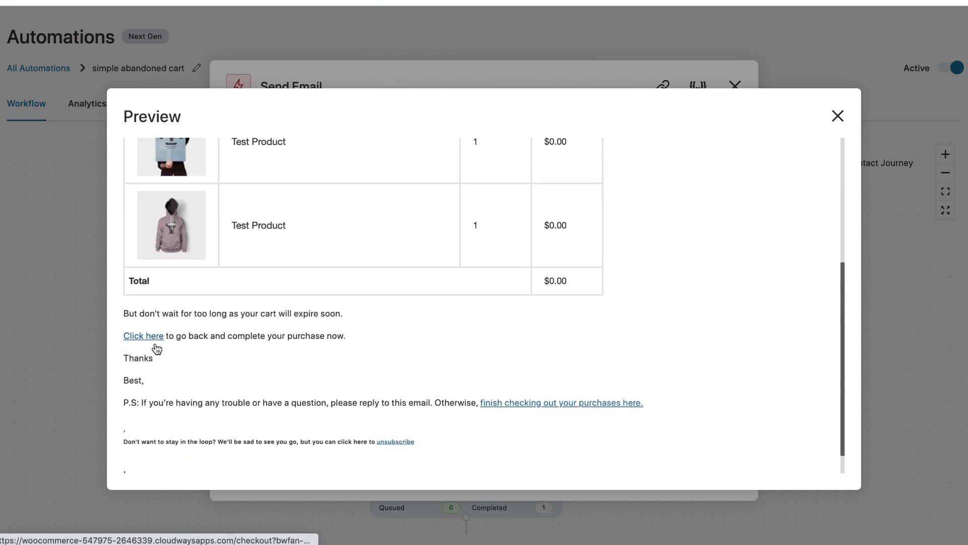
{"action": "scroll", "coordinate": [154, 339], "scroll_direction": "down", "scroll_amount": 1}
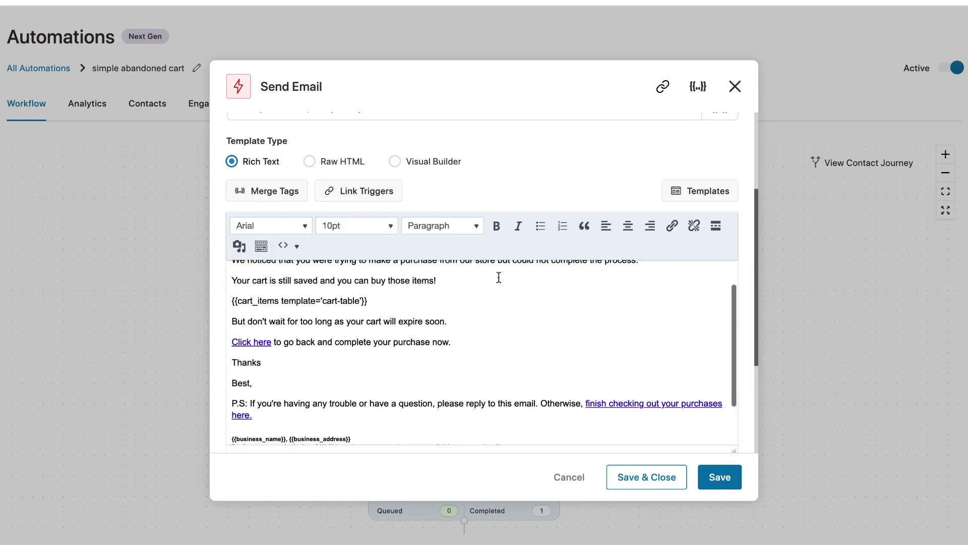
{"action": "scroll", "coordinate": [499, 278], "scroll_direction": "down", "scroll_amount": 1}
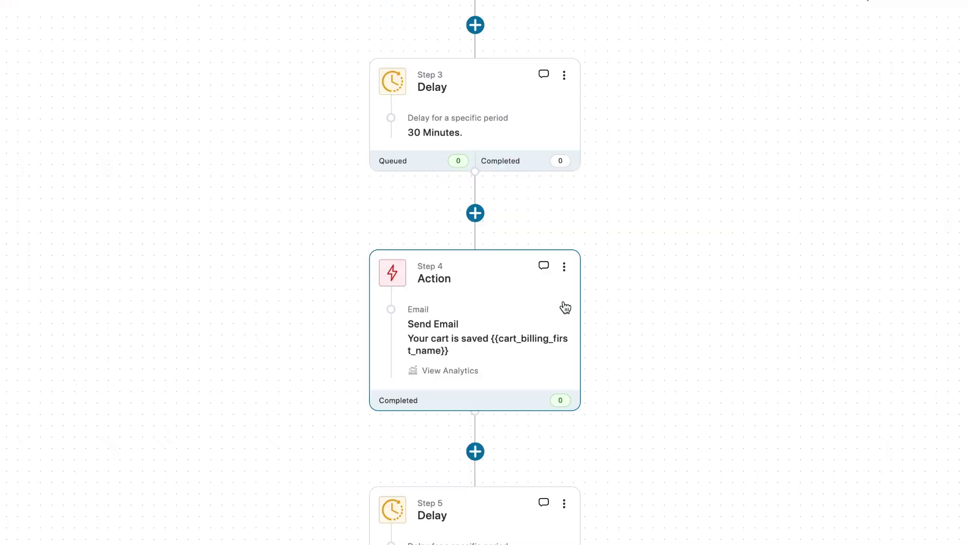
Step: Open the Step 6 Send Email action, review its subject, cart items tag, recovery link and footer, and close it
{"action": "scroll", "coordinate": [566, 305], "scroll_direction": "down", "scroll_amount": 5}
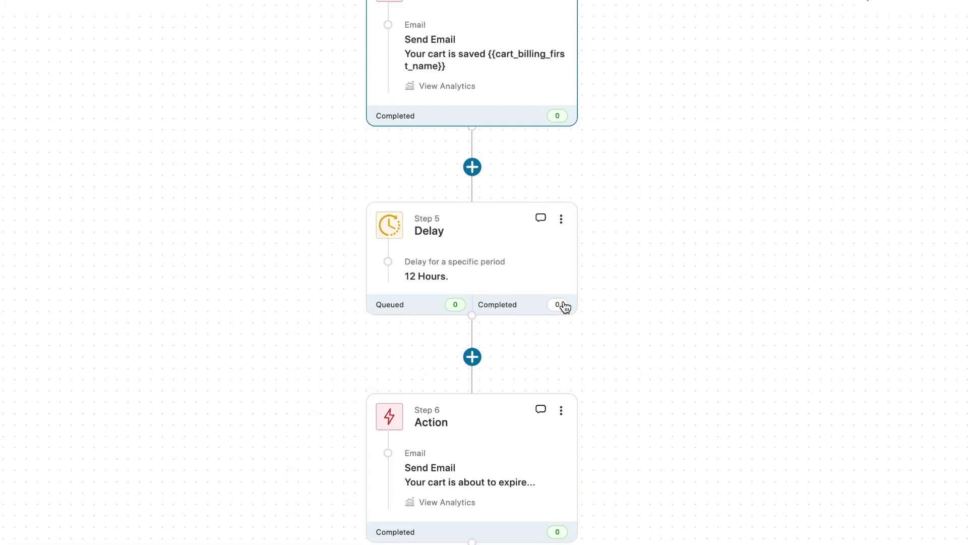
{"action": "scroll", "coordinate": [565, 306], "scroll_direction": "down", "scroll_amount": 3}
{"action": "left_click", "coordinate": [480, 391]}
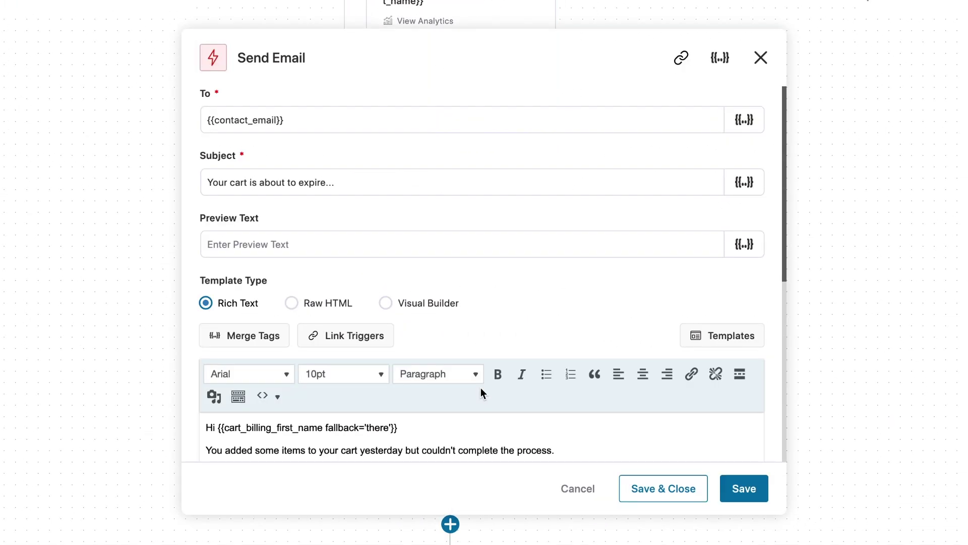
{"action": "scroll", "coordinate": [481, 393], "scroll_direction": "down", "scroll_amount": 5}
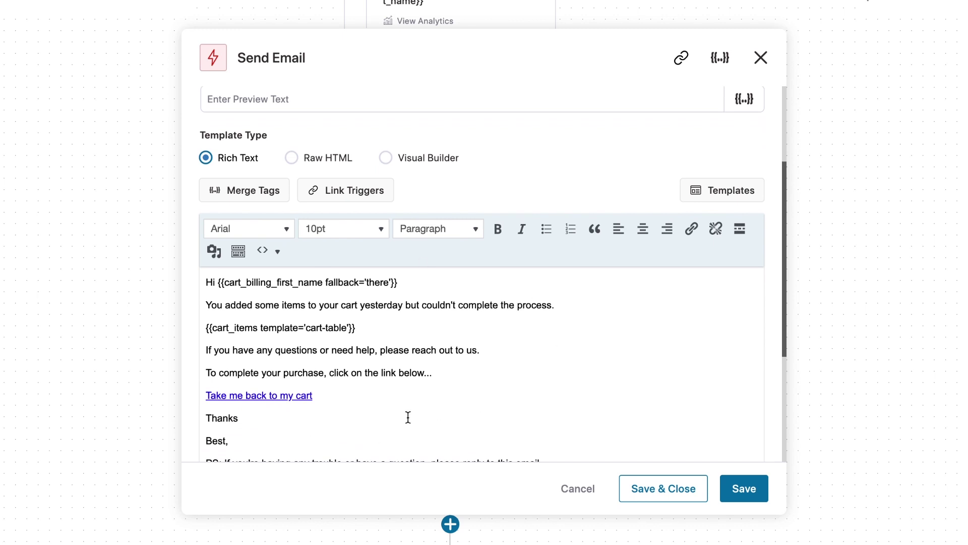
{"action": "scroll", "coordinate": [414, 387], "scroll_direction": "down", "scroll_amount": 2}
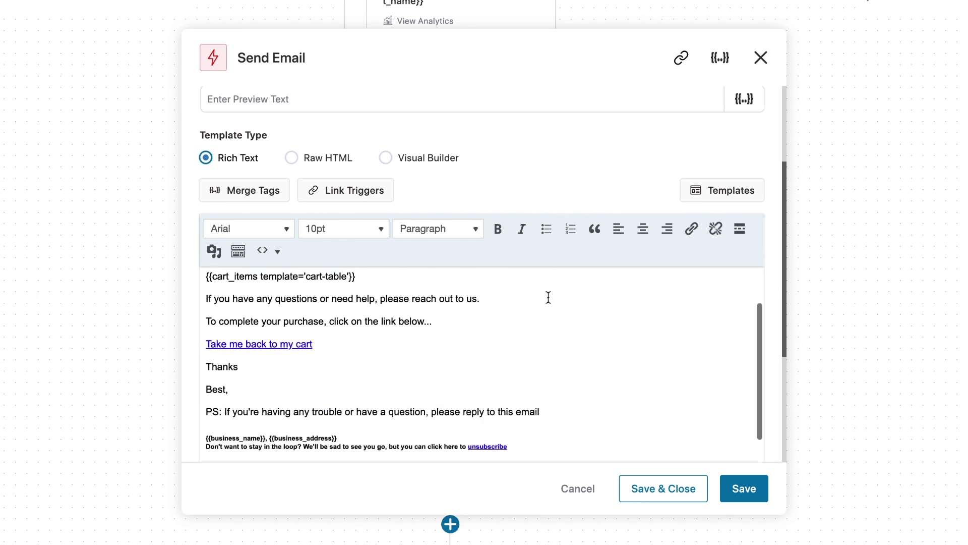
{"action": "scroll", "coordinate": [548, 297], "scroll_direction": "up", "scroll_amount": 2}
{"action": "left_click", "coordinate": [760, 58]}
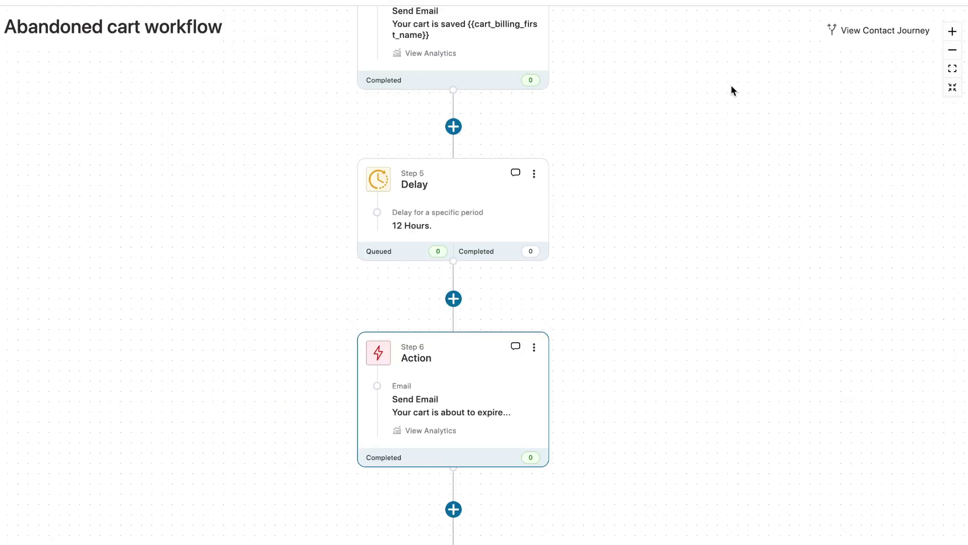
Step: Open the Step 8 Send Email action "We're ready if you're ready..." and review its contents
{"action": "scroll", "coordinate": [603, 375], "scroll_direction": "down", "scroll_amount": 6}
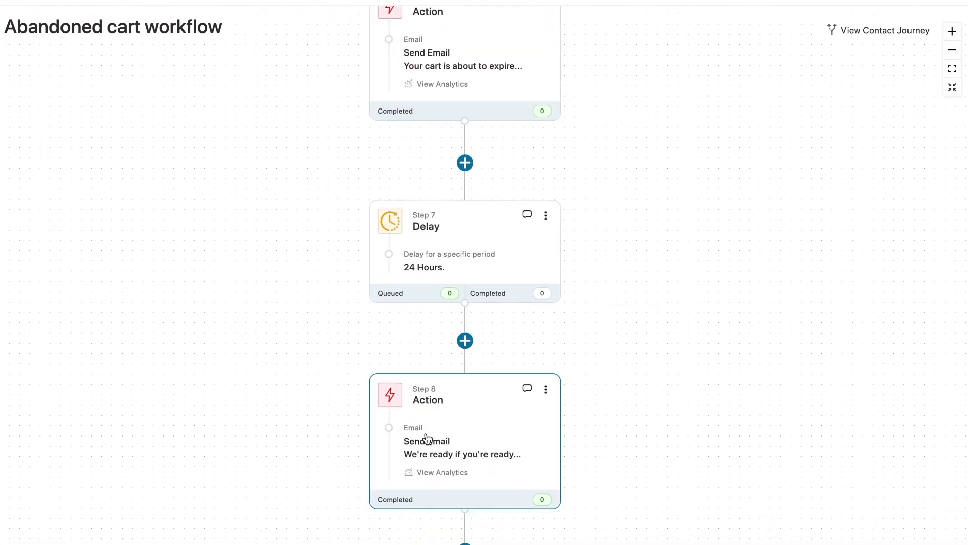
{"action": "left_click", "coordinate": [426, 435]}
{"action": "scroll", "coordinate": [459, 404], "scroll_direction": "down", "scroll_amount": 5}
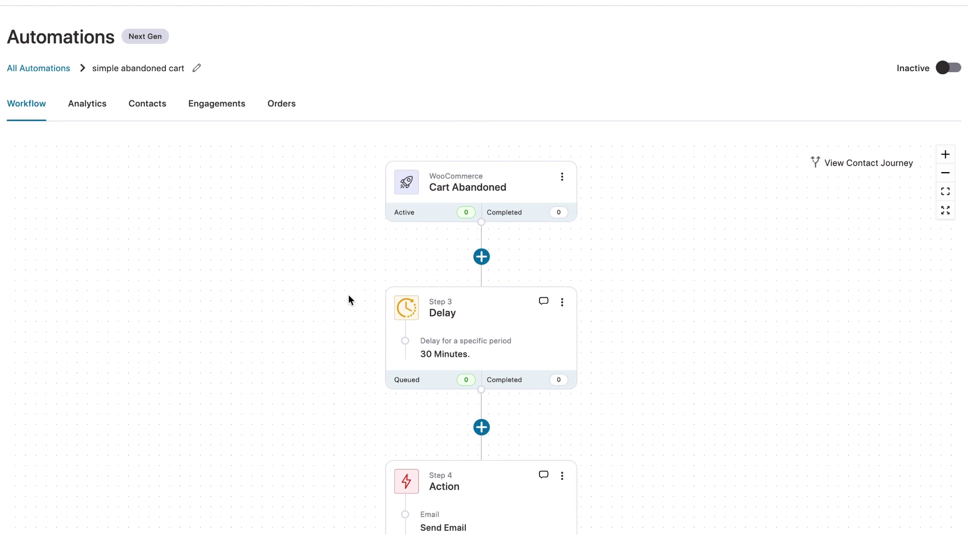
Step: Delete the Step 8 Send Email action that follows the 24-hour delay in the simple abandoned cart workflow
{"action": "scroll", "coordinate": [348, 294], "scroll_direction": "down", "scroll_amount": 5}
{"action": "scroll", "coordinate": [348, 296], "scroll_direction": "down", "scroll_amount": 1}
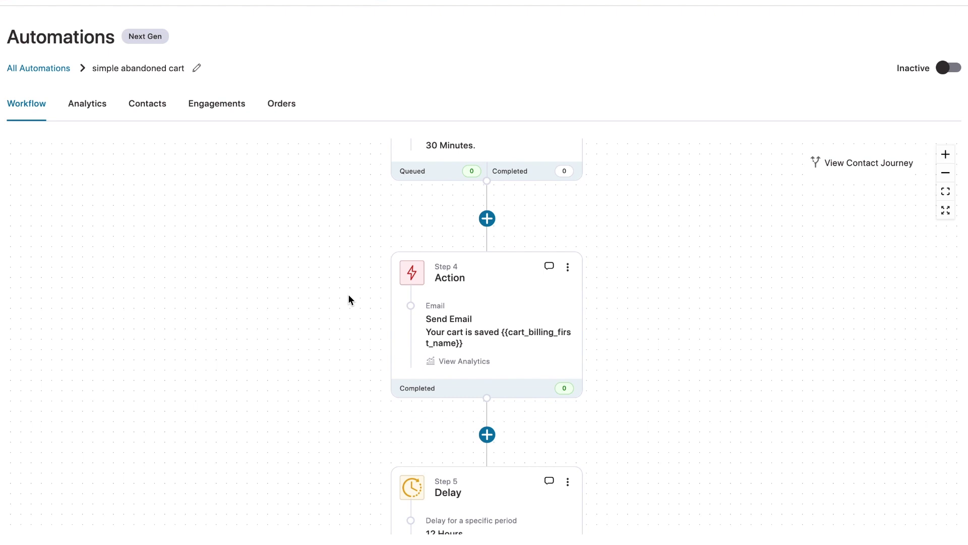
{"action": "scroll", "coordinate": [342, 341], "scroll_direction": "up", "scroll_amount": 2}
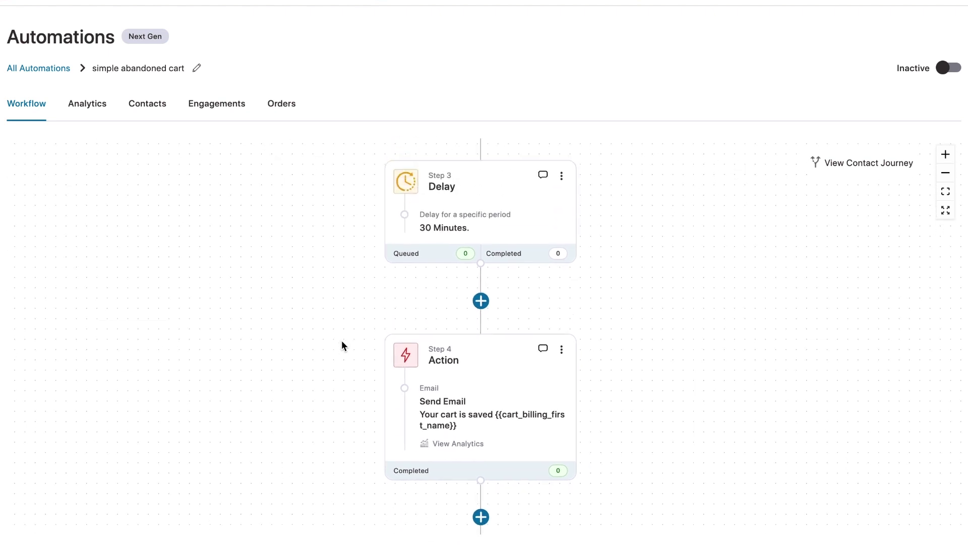
{"action": "scroll", "coordinate": [342, 346], "scroll_direction": "down", "scroll_amount": 9}
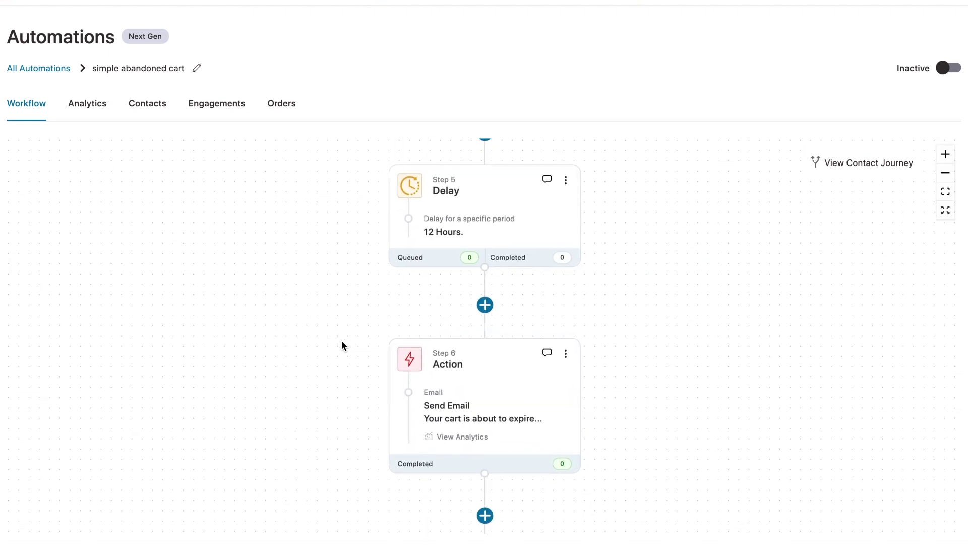
{"action": "scroll", "coordinate": [342, 346], "scroll_direction": "down", "scroll_amount": 9}
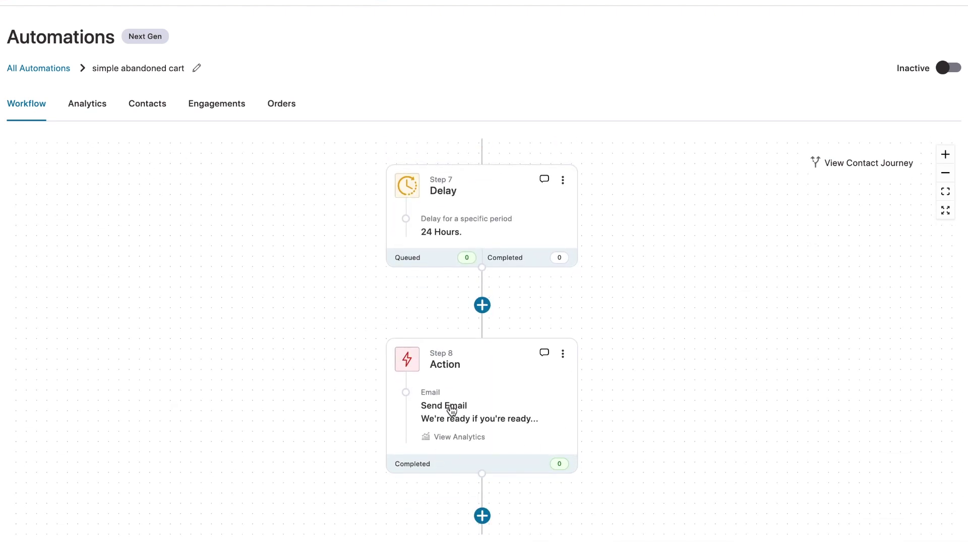
{"action": "left_click", "coordinate": [563, 355]}
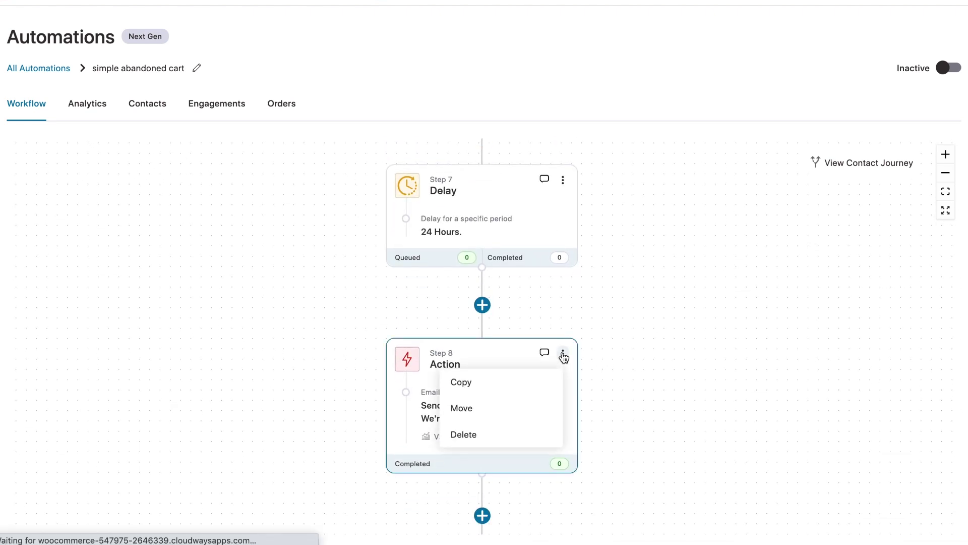
{"action": "left_click", "coordinate": [463, 435]}
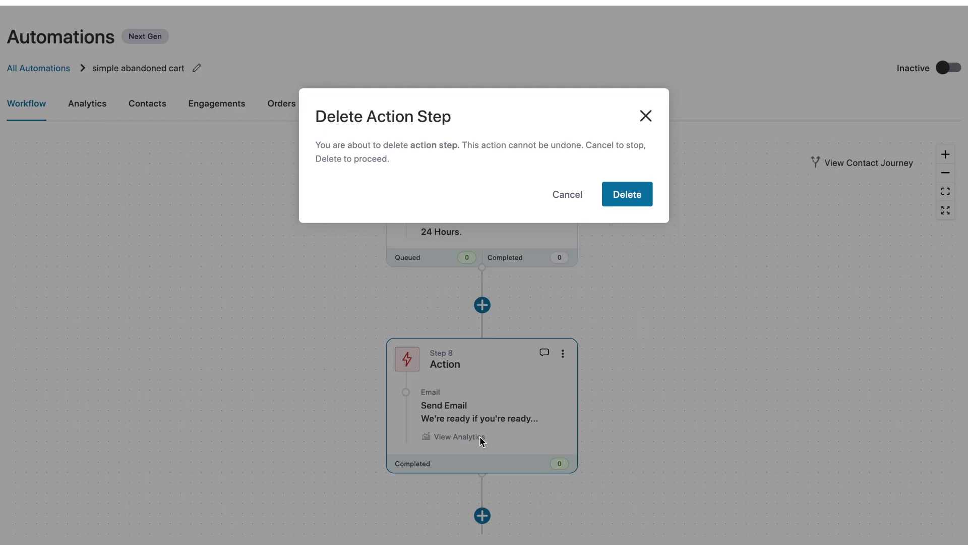
{"action": "left_click", "coordinate": [635, 204]}
{"action": "left_click", "coordinate": [565, 182]}
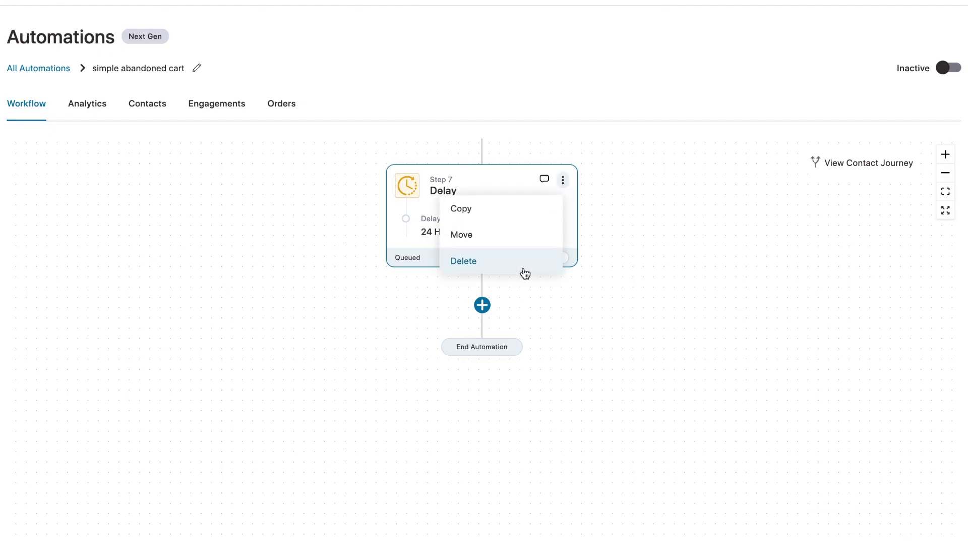
{"action": "left_click", "coordinate": [519, 318]}
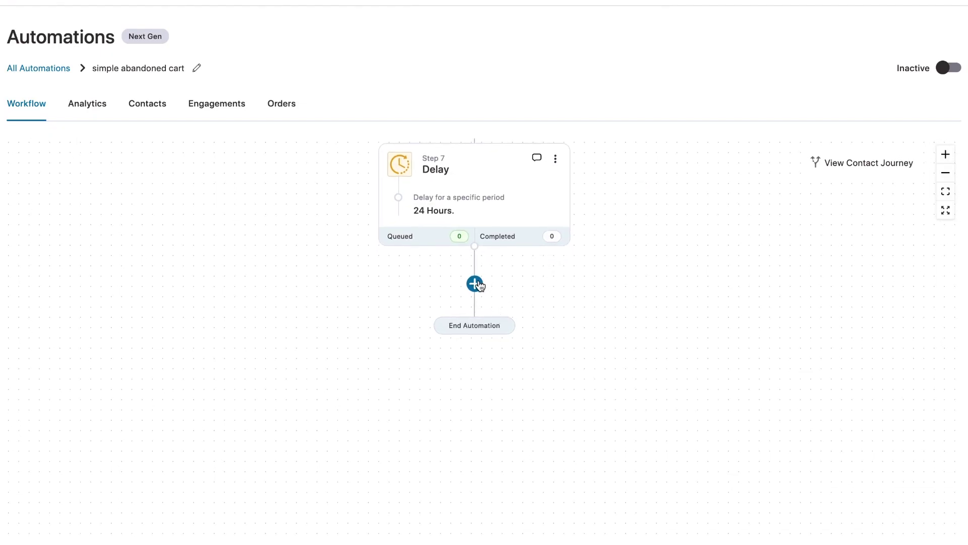
{"action": "scroll", "coordinate": [558, 267], "scroll_direction": "up", "scroll_amount": 5}
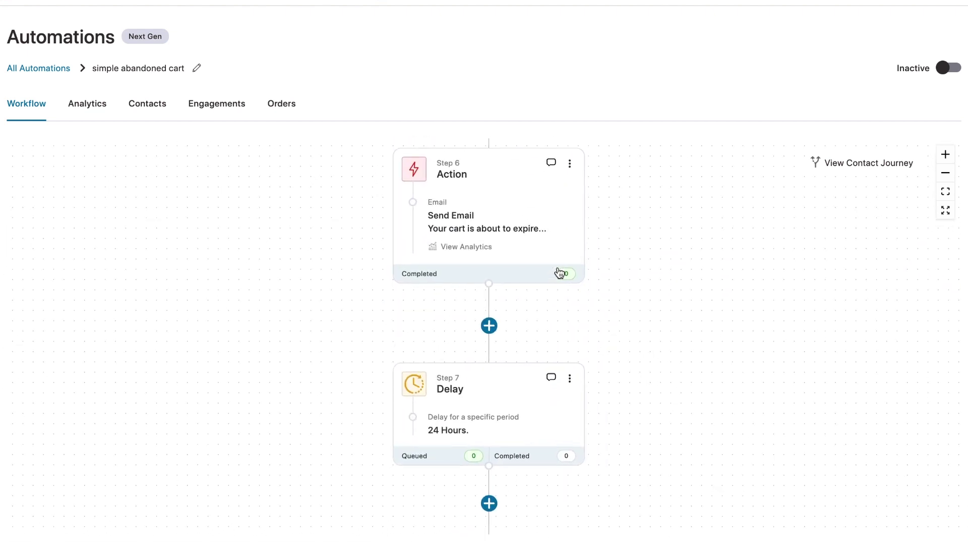
{"action": "scroll", "coordinate": [558, 267], "scroll_direction": "down", "scroll_amount": 5}
{"action": "scroll", "coordinate": [557, 267], "scroll_direction": "down", "scroll_amount": 2}
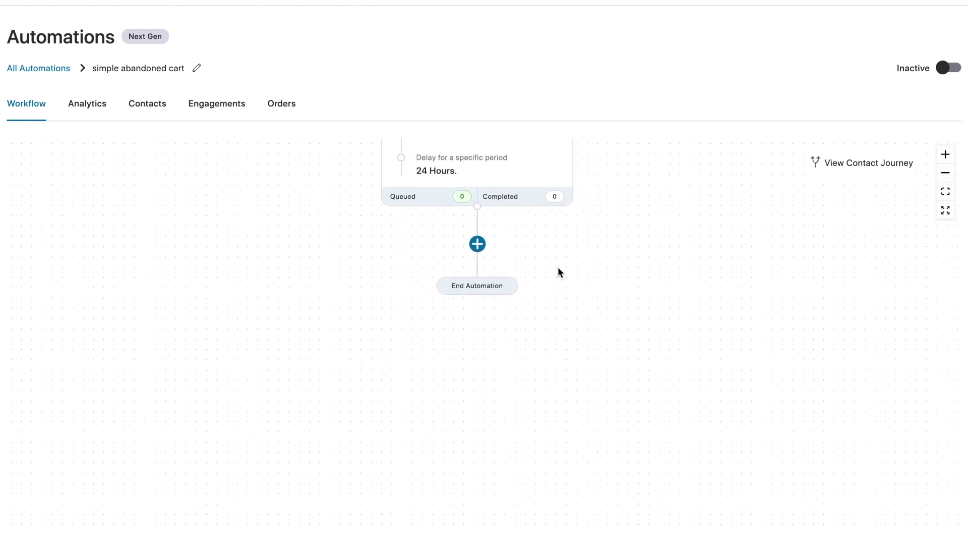
Step: Add a Condition step after the 24-hour delay and give it a Cart Total condition from the Cart group
{"action": "left_click", "coordinate": [478, 244]}
{"action": "left_click", "coordinate": [426, 356]}
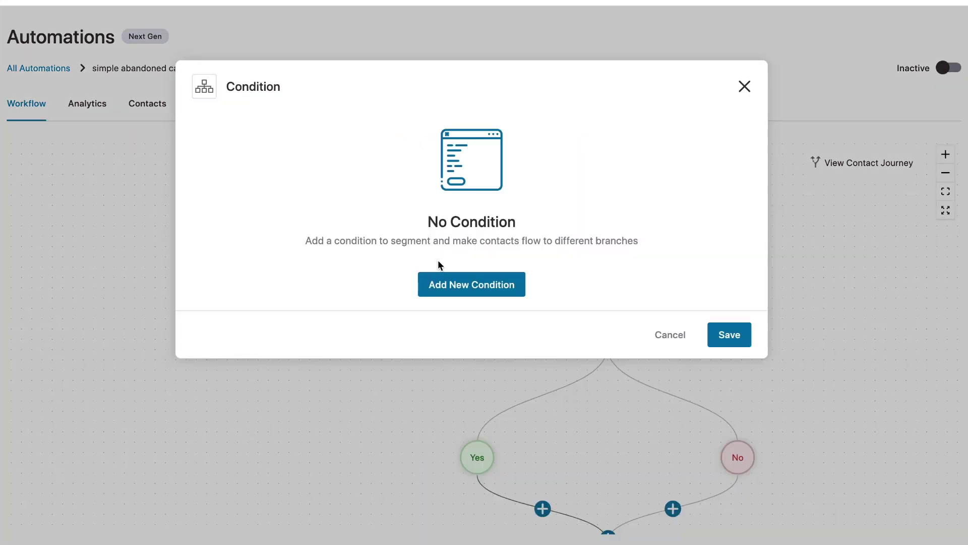
{"action": "left_click", "coordinate": [449, 283]}
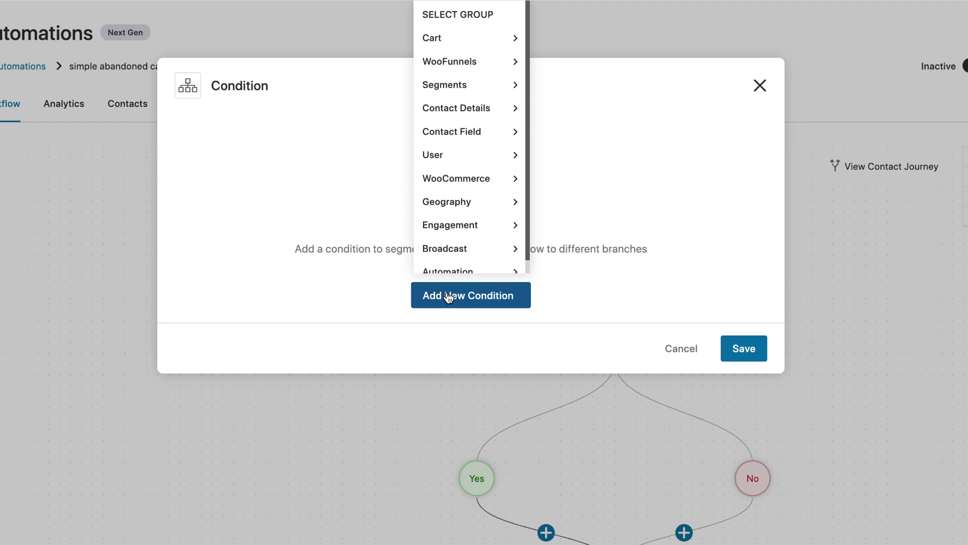
{"action": "left_click", "coordinate": [443, 43]}
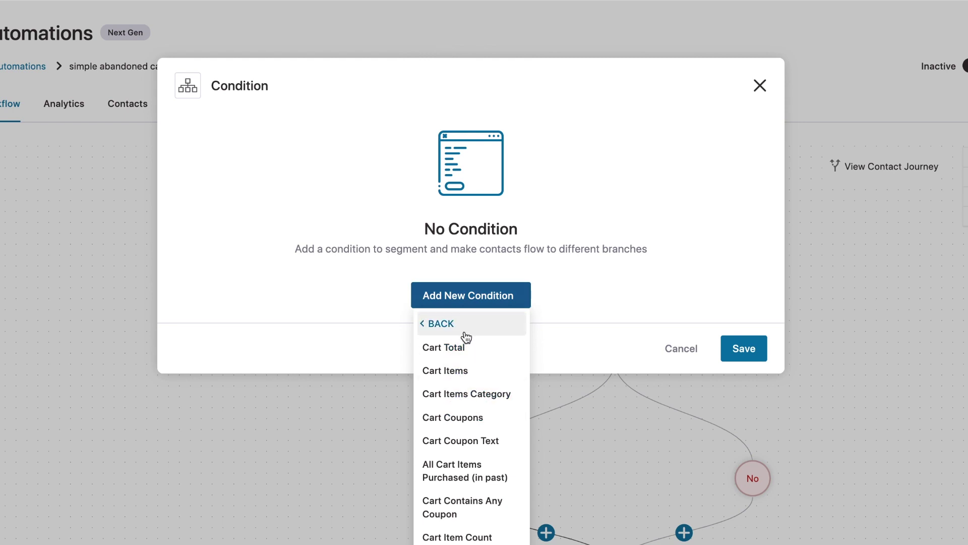
{"action": "left_click", "coordinate": [458, 348]}
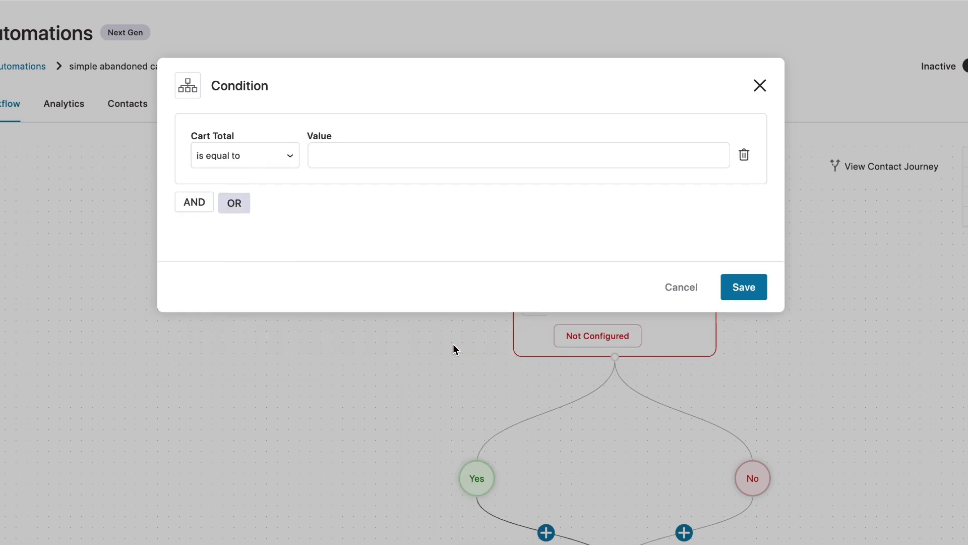
Step: Set the Cart Total condition to "is greater than" 50 and save it
{"action": "left_click", "coordinate": [277, 158]}
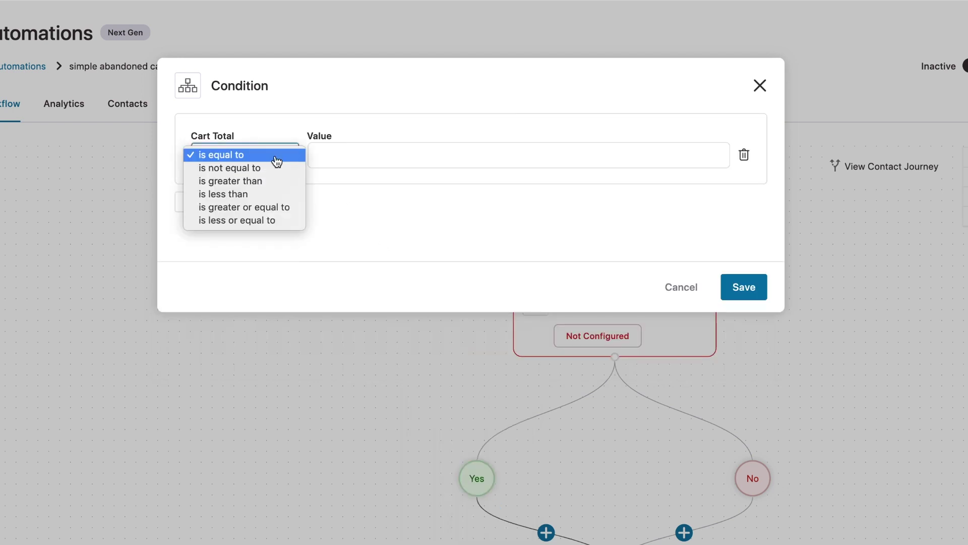
{"action": "left_click", "coordinate": [233, 187]}
{"action": "left_click", "coordinate": [332, 163]}
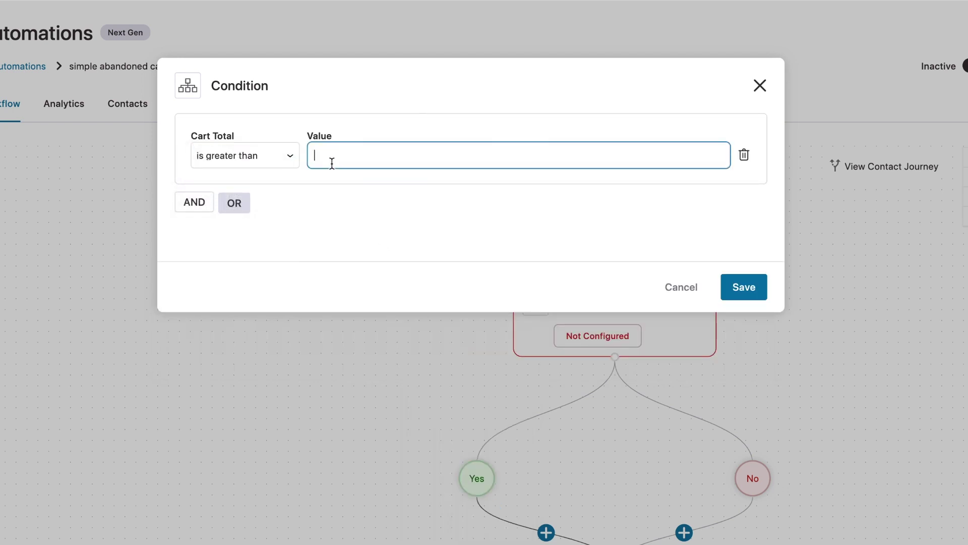
{"action": "type", "text": "50"}
{"action": "left_click", "coordinate": [741, 281]}
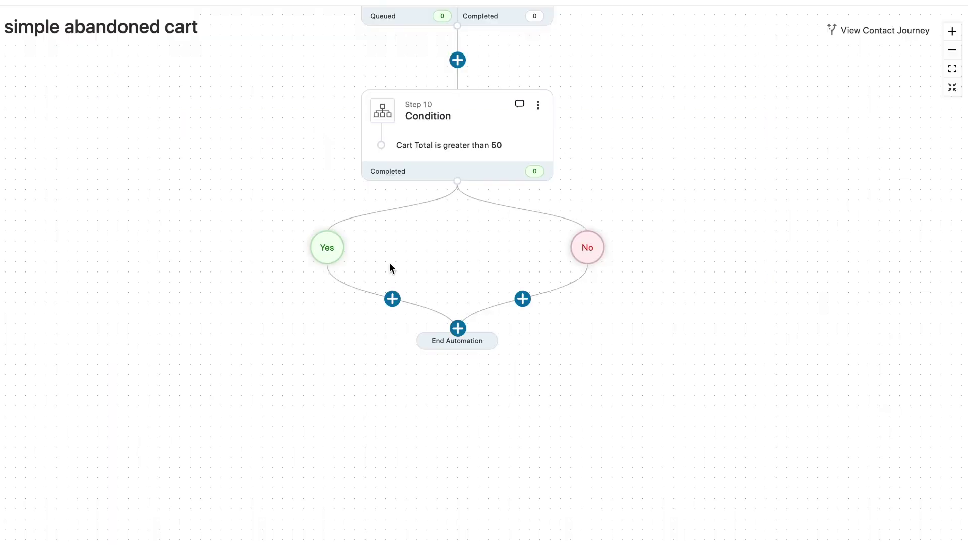
Step: Add a WooCommerce Create Coupon action to the Yes branch of the cart total condition
{"action": "left_click", "coordinate": [392, 299]}
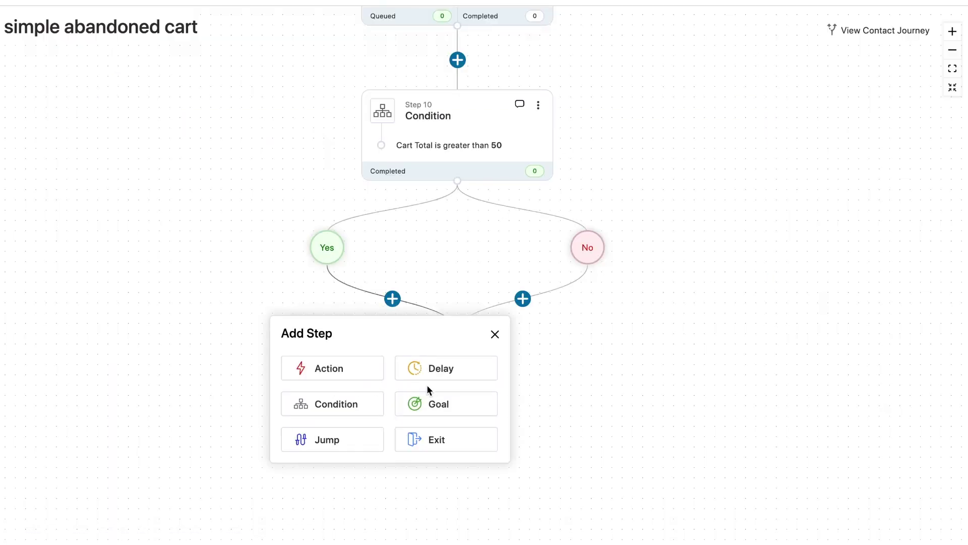
{"action": "left_click", "coordinate": [345, 376]}
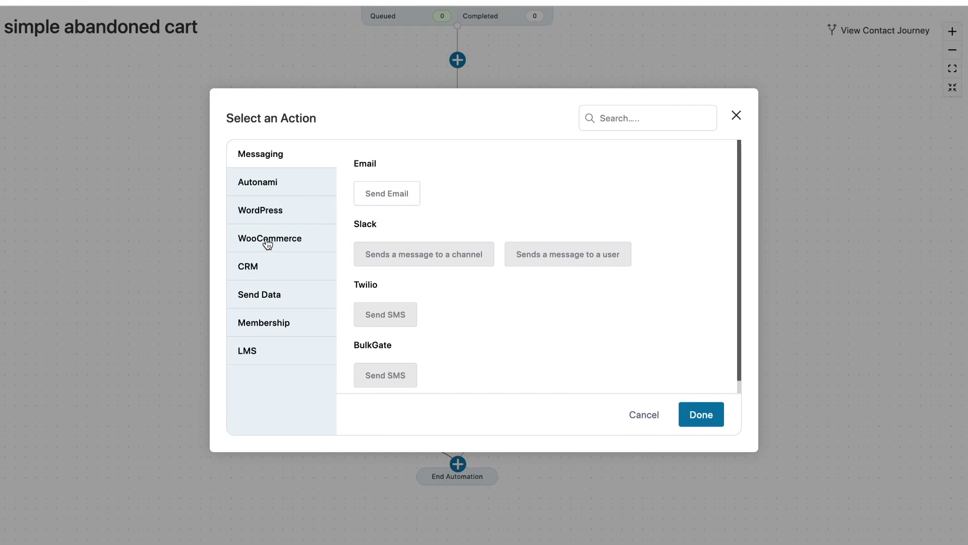
{"action": "left_click", "coordinate": [267, 244]}
{"action": "left_click", "coordinate": [398, 193]}
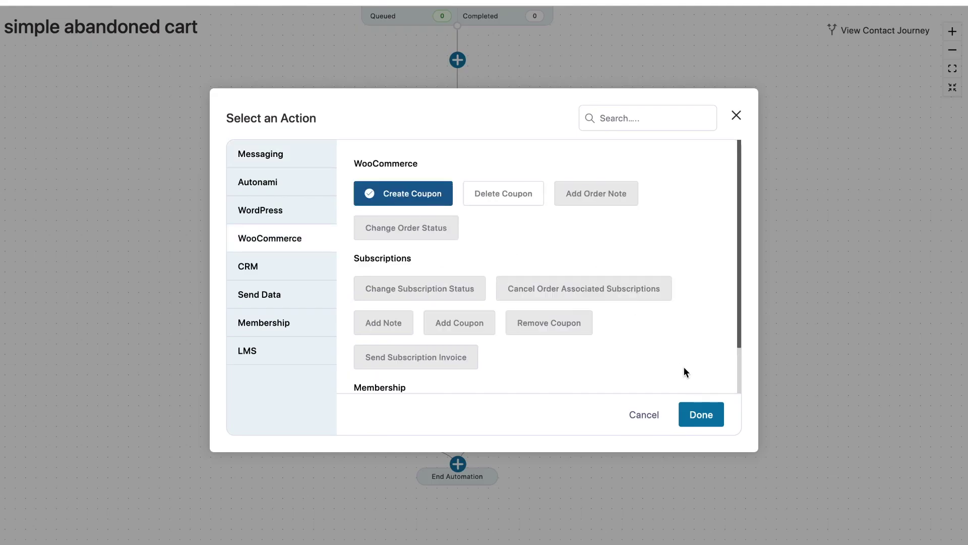
{"action": "left_click", "coordinate": [714, 415]}
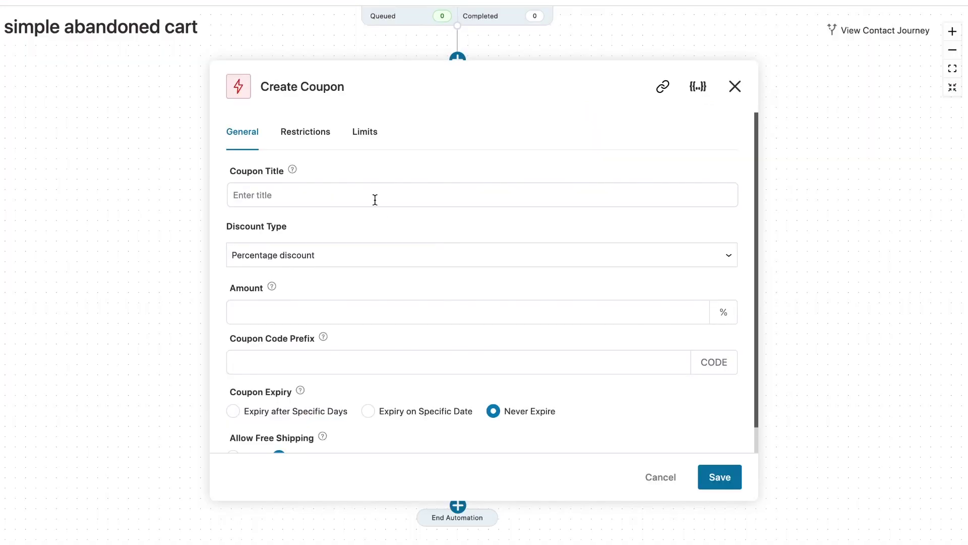
Step: Title the coupon "savee10" and make it a percentage discount with an amount of 10%
{"action": "left_click", "coordinate": [375, 200]}
{"action": "type", "text": "savee10"}
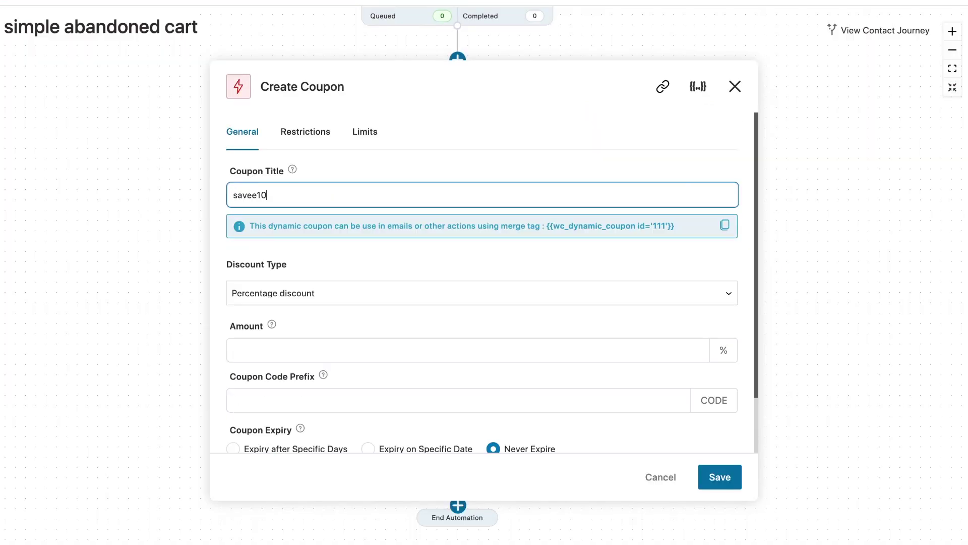
{"action": "scroll", "coordinate": [458, 281], "scroll_direction": "down", "scroll_amount": 2}
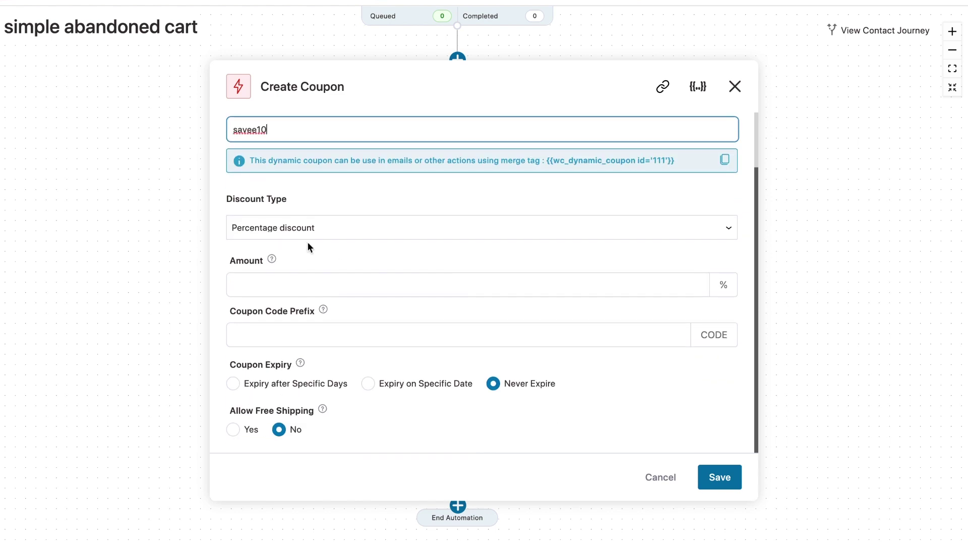
{"action": "left_click", "coordinate": [303, 226]}
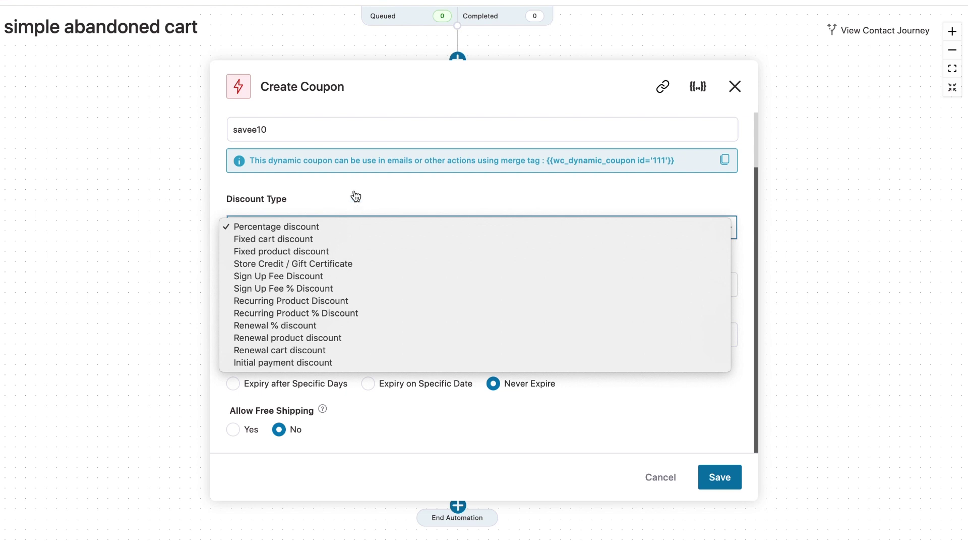
{"action": "left_click", "coordinate": [307, 231]}
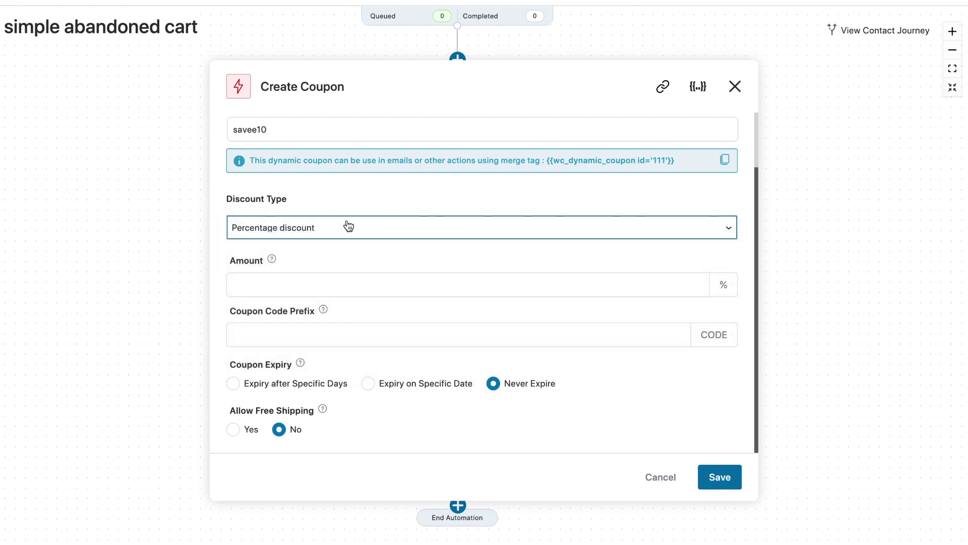
{"action": "left_click", "coordinate": [240, 285]}
{"action": "type", "text": "10"}
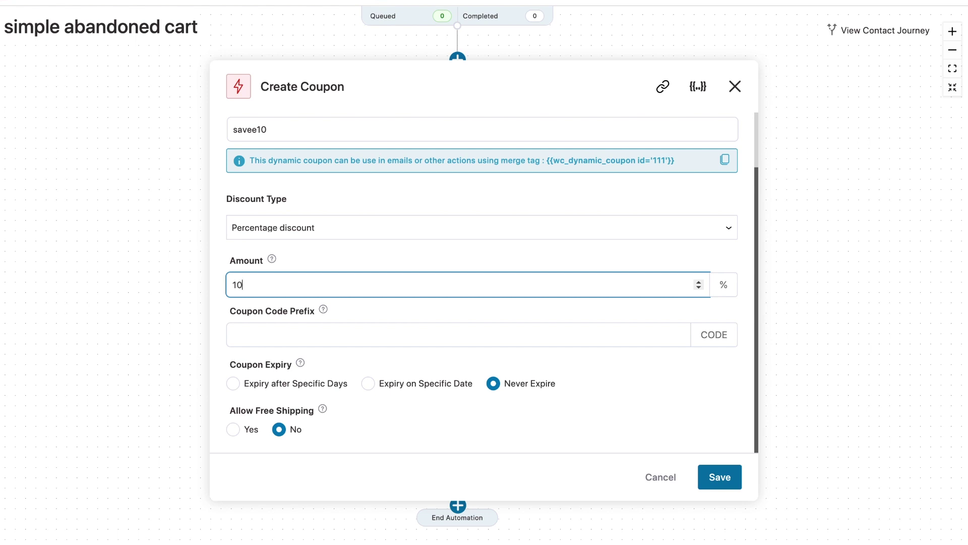
Step: Enter "save10" as the coupon code prefix and correct the coupon title to "save10"
{"action": "left_click", "coordinate": [255, 335]}
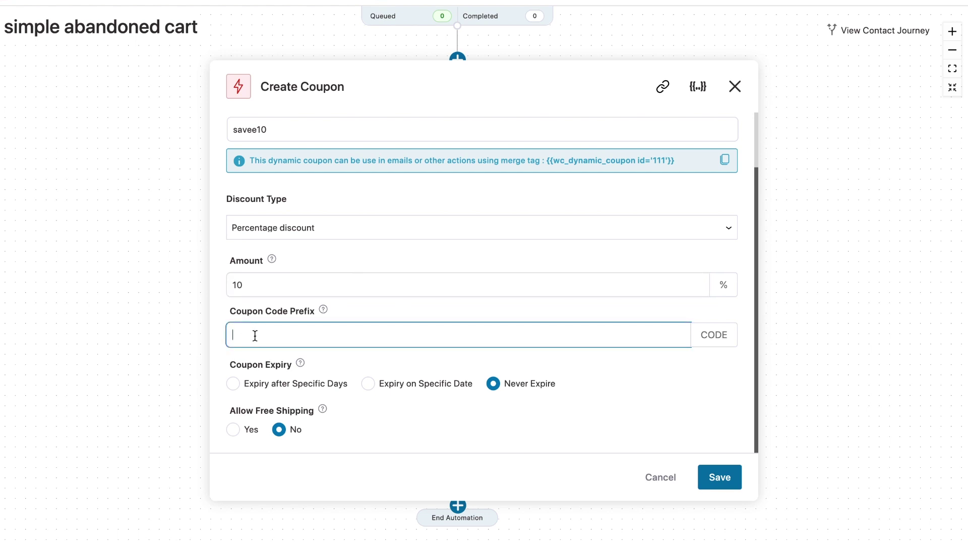
{"action": "type", "text": "save10"}
{"action": "key", "text": "Home"}
{"action": "left_click", "coordinate": [296, 337]}
Step: Copy the Cart Billing First Name merge tag and append {{cart_billing_first_name}} to the coupon code prefix
{"action": "left_click", "coordinate": [697, 89]}
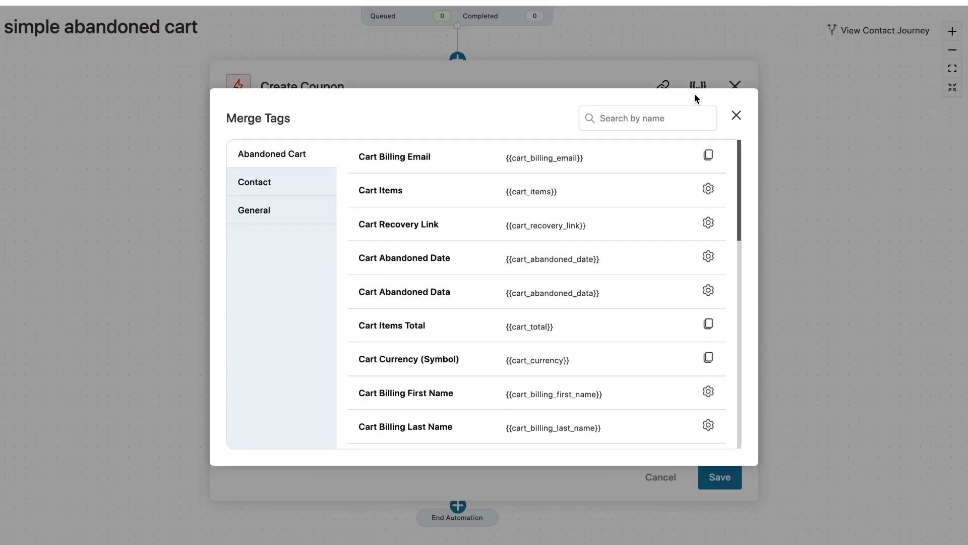
{"action": "scroll", "coordinate": [555, 335], "scroll_direction": "down", "scroll_amount": 1}
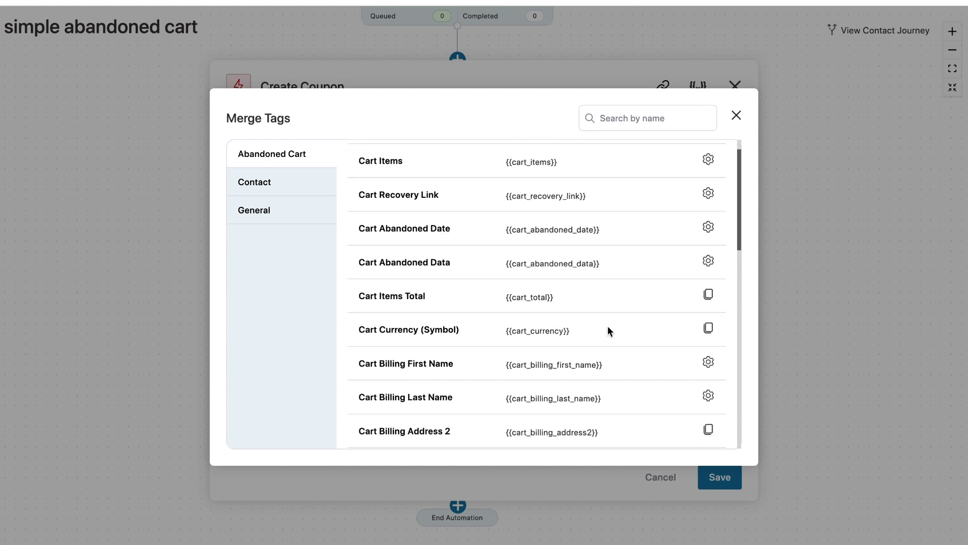
{"action": "left_click", "coordinate": [708, 367]}
{"action": "left_click", "coordinate": [268, 265]}
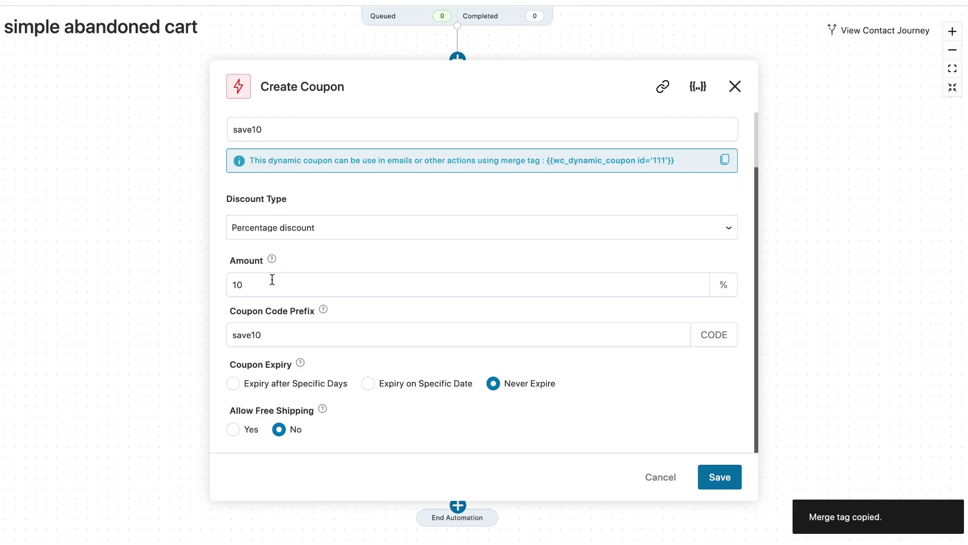
{"action": "left_click", "coordinate": [268, 335]}
{"action": "type", "text": "{{cart_billing_first_name}}"}
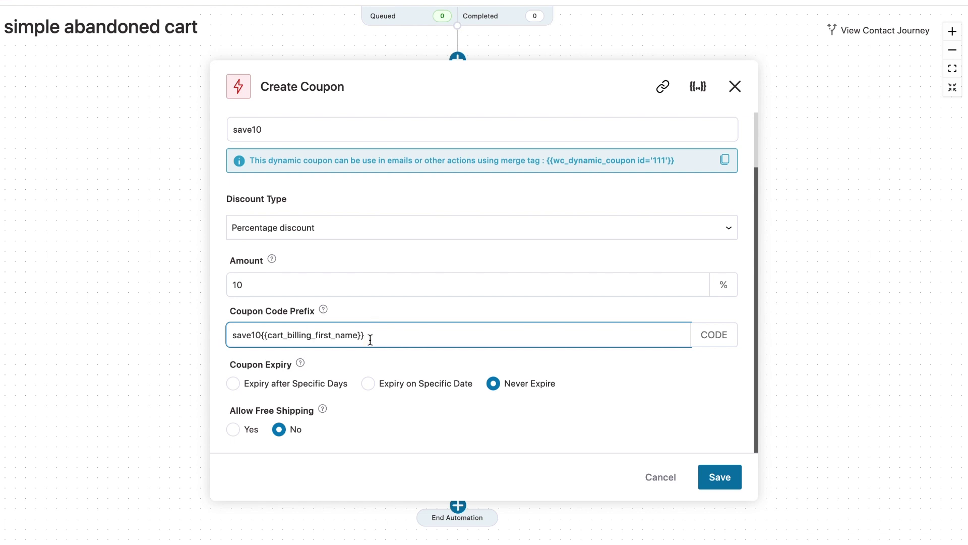
Step: Set the coupon to expire after specific days, with a value of 3 days
{"action": "left_click", "coordinate": [233, 384]}
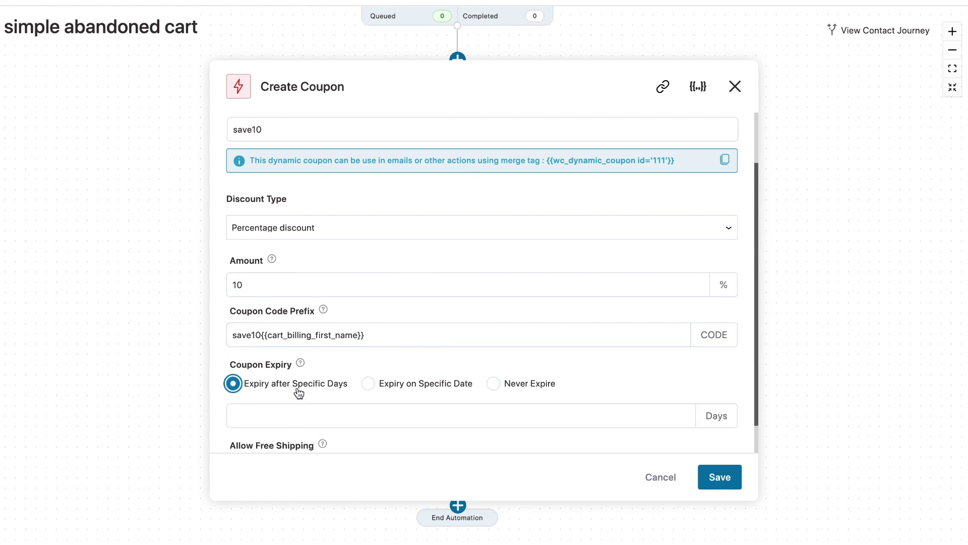
{"action": "scroll", "coordinate": [299, 393], "scroll_direction": "down", "scroll_amount": 1}
{"action": "left_click", "coordinate": [272, 379]}
{"action": "type", "text": "3"}
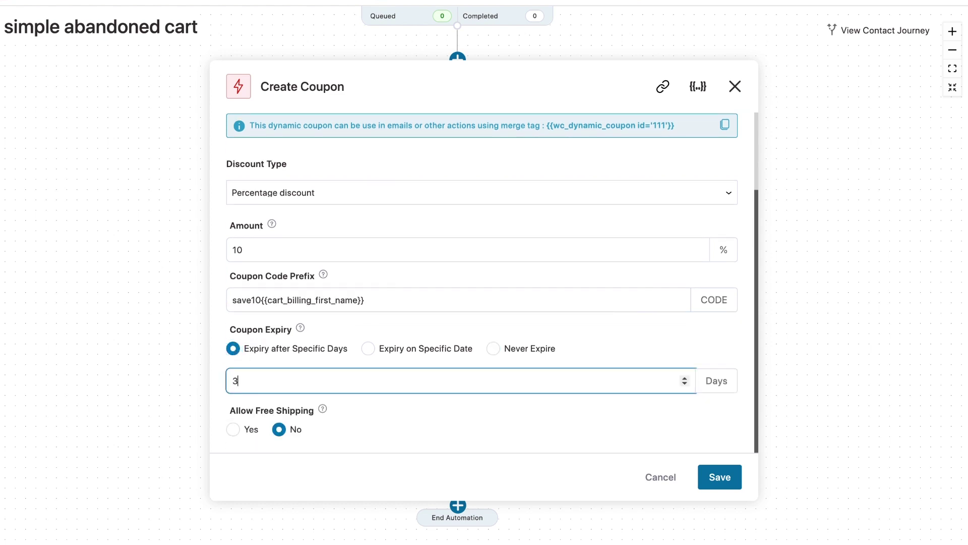
{"action": "left_click", "coordinate": [342, 353]}
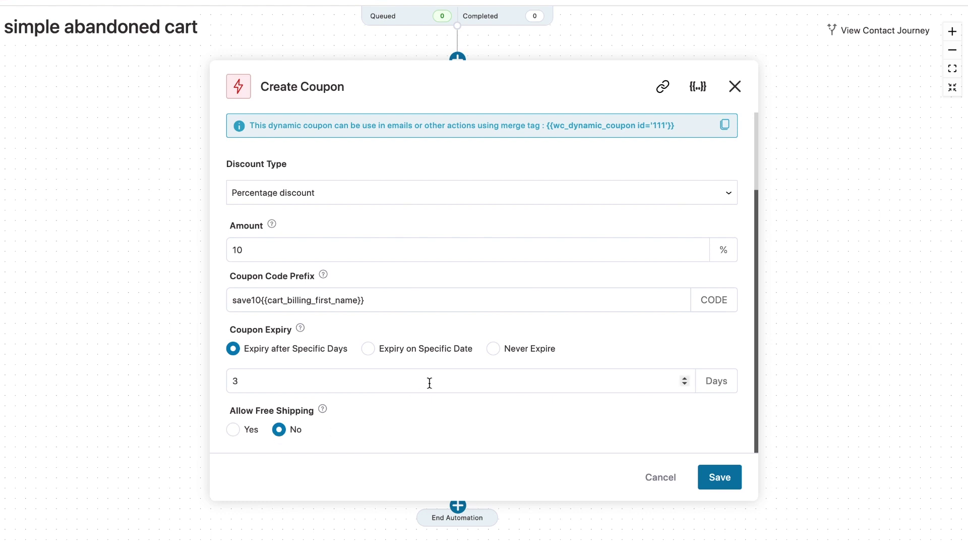
Step: Review the Restrictions and Limits settings of the coupon and return to its General settings
{"action": "scroll", "coordinate": [331, 421], "scroll_direction": "up", "scroll_amount": 3}
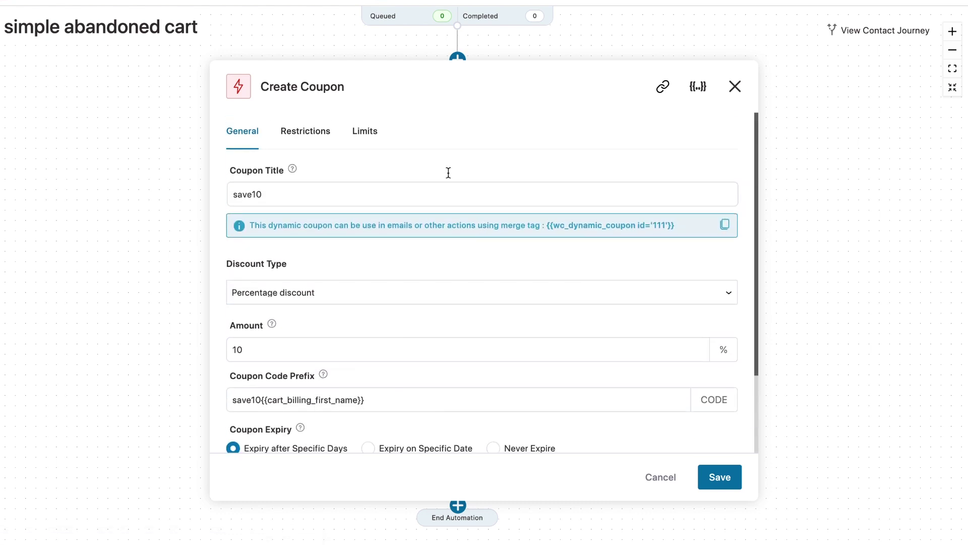
{"action": "left_click", "coordinate": [303, 132]}
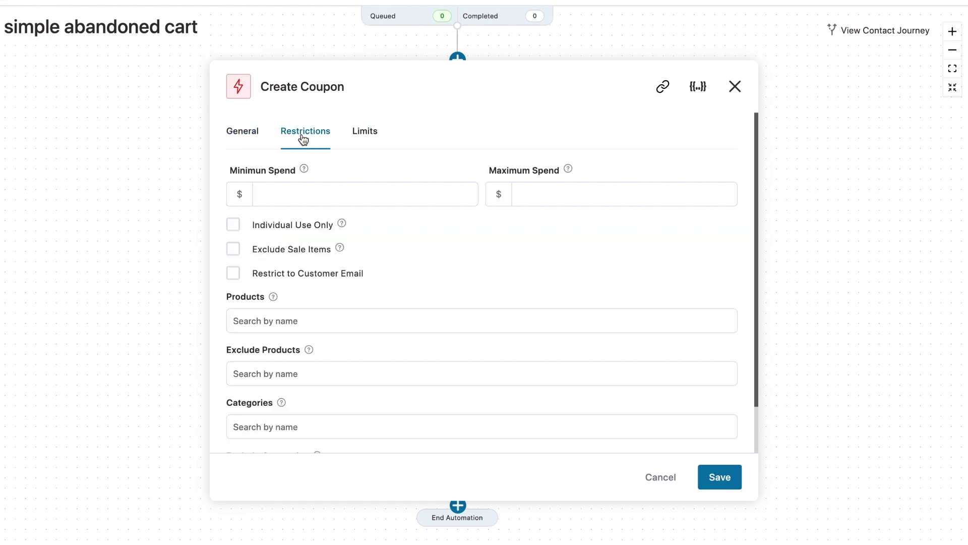
{"action": "left_click", "coordinate": [363, 132]}
{"action": "left_click", "coordinate": [305, 134]}
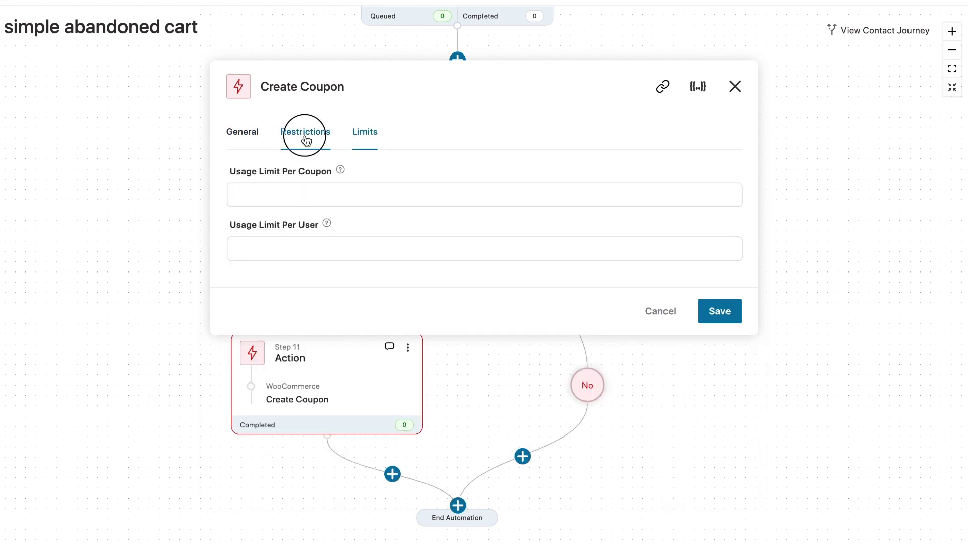
{"action": "left_click", "coordinate": [243, 147]}
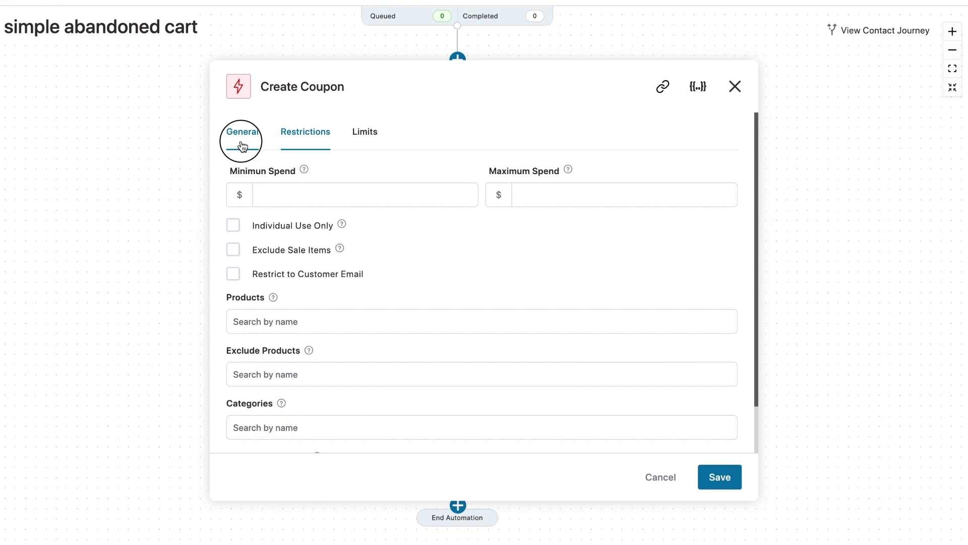
Step: Copy the coupon's dynamic merge tag {{wc_dynamic_coupon id='111'}} and save the Create Coupon action
{"action": "scroll", "coordinate": [447, 342], "scroll_direction": "down", "scroll_amount": 2}
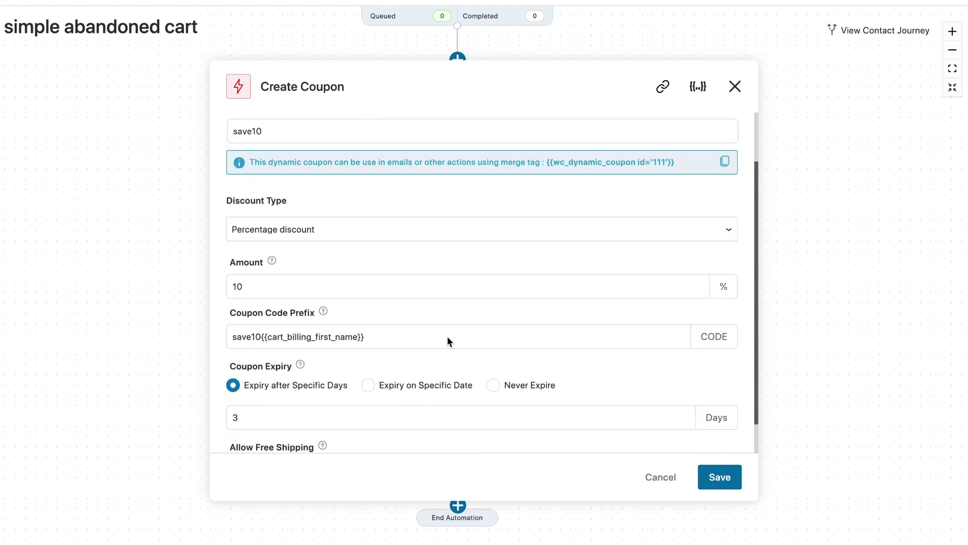
{"action": "scroll", "coordinate": [560, 217], "scroll_direction": "up", "scroll_amount": 2}
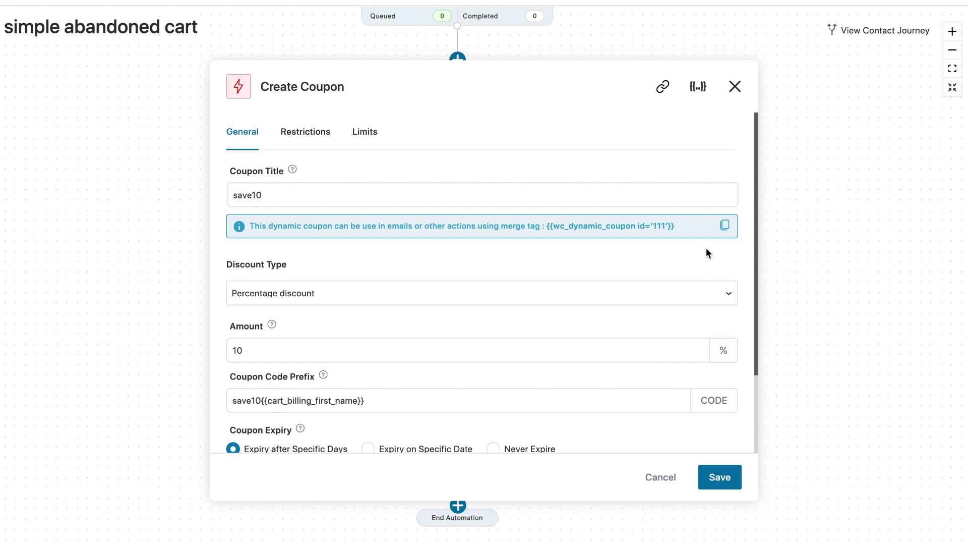
{"action": "left_click", "coordinate": [725, 227]}
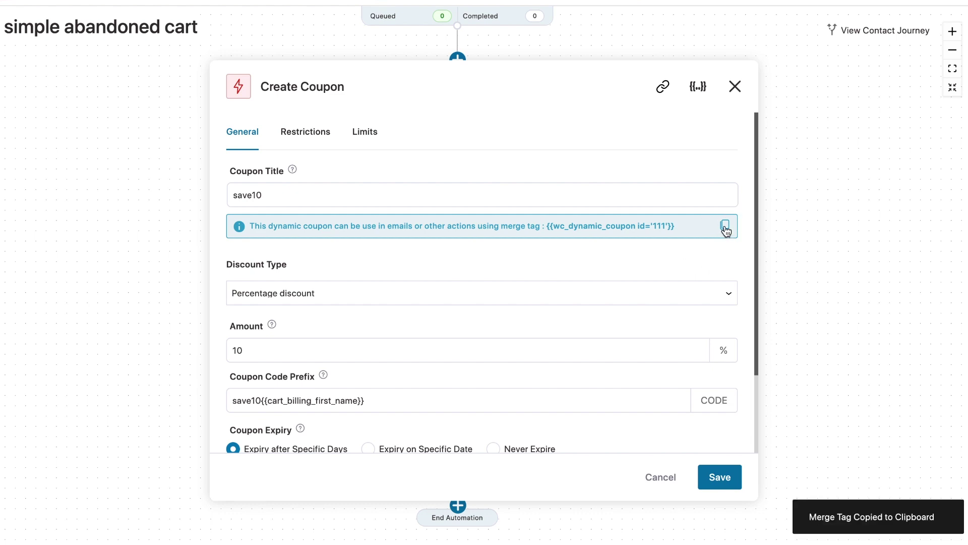
{"action": "left_click", "coordinate": [713, 475]}
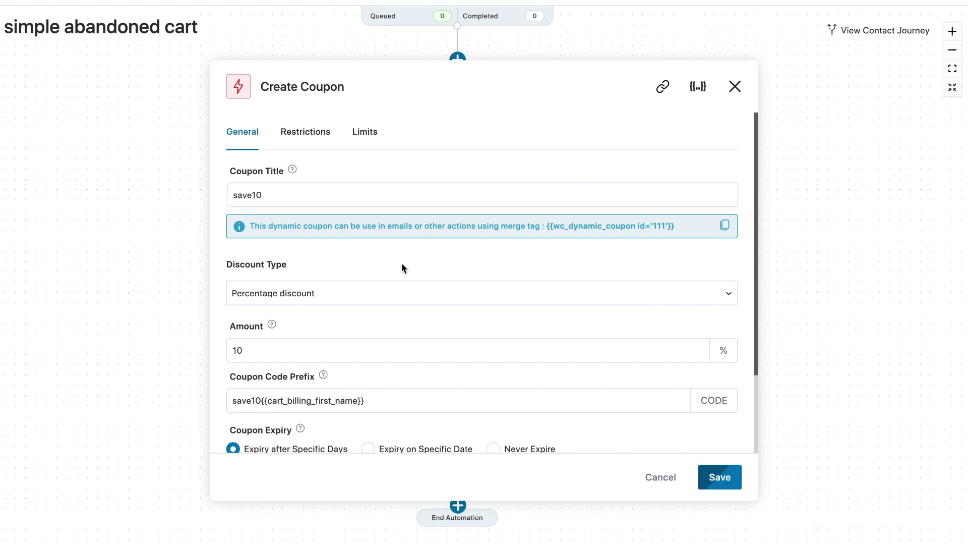
Step: Add a Send Email action after the Create Coupon action on the Yes branch
{"action": "left_click", "coordinate": [385, 398]}
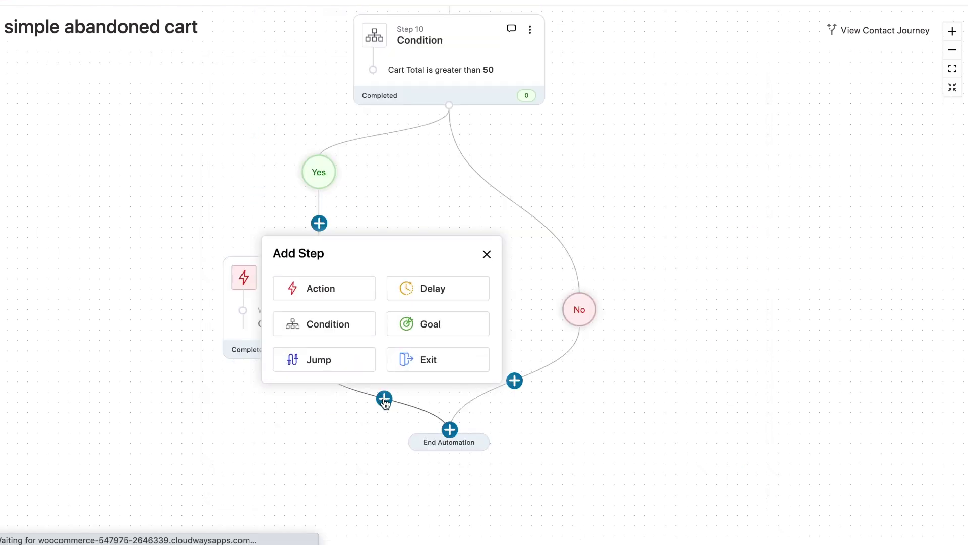
{"action": "left_click", "coordinate": [308, 300]}
{"action": "left_click", "coordinate": [390, 204]}
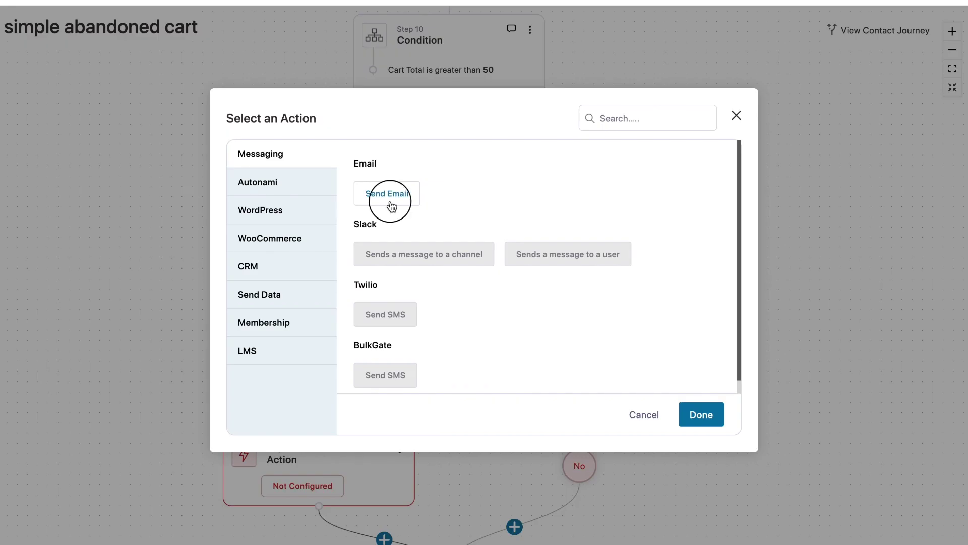
{"action": "left_click", "coordinate": [703, 412]}
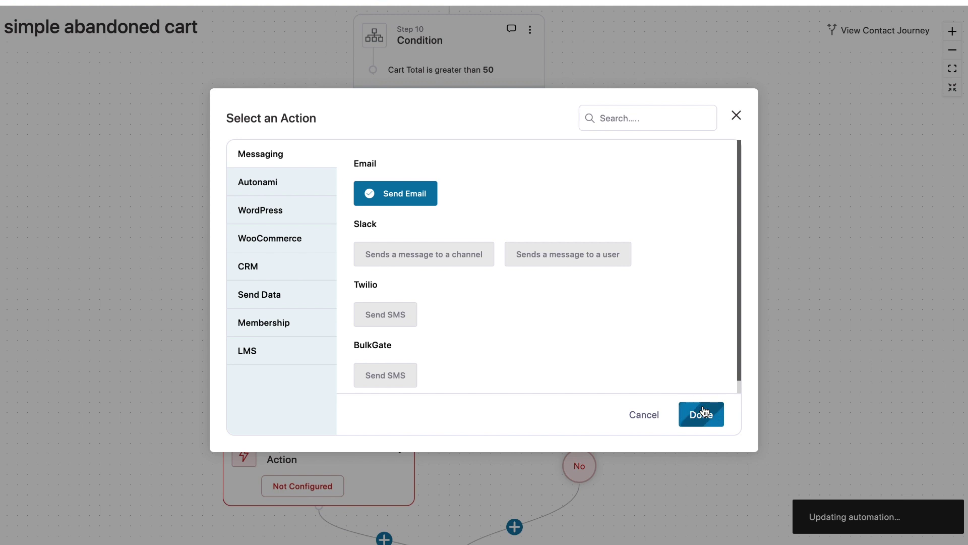
Step: Write "Use this coupon code at the checkout - {{wc_dynamic_coupon id='111'}}" below the greeting in the email body, using the copied merge tag
{"action": "scroll", "coordinate": [344, 267], "scroll_direction": "down", "scroll_amount": 3}
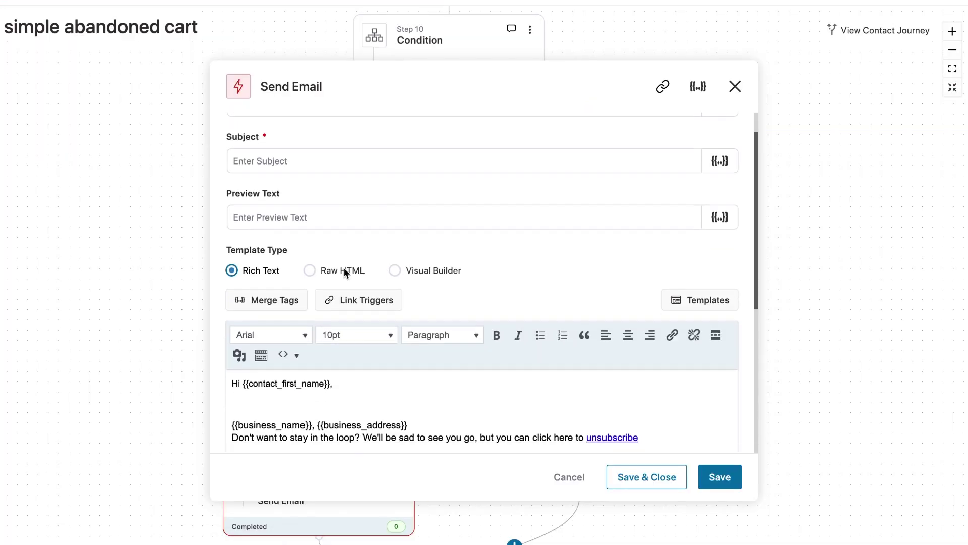
{"action": "scroll", "coordinate": [344, 267], "scroll_direction": "down", "scroll_amount": 2}
{"action": "left_click", "coordinate": [261, 337]}
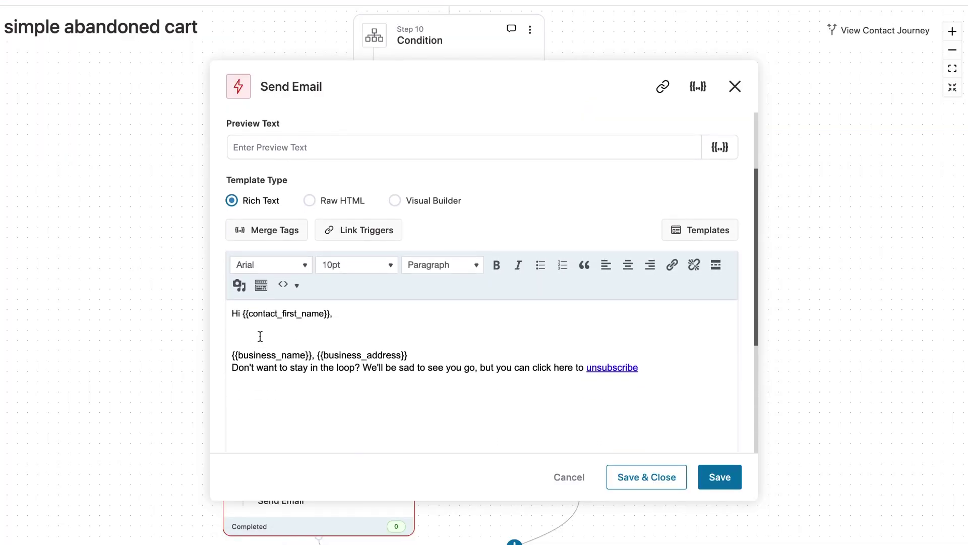
{"action": "type", "text": "Use this couponb"}
{"action": "key", "text": "BackSpace"}
{"action": "type", "text": "code at t"}
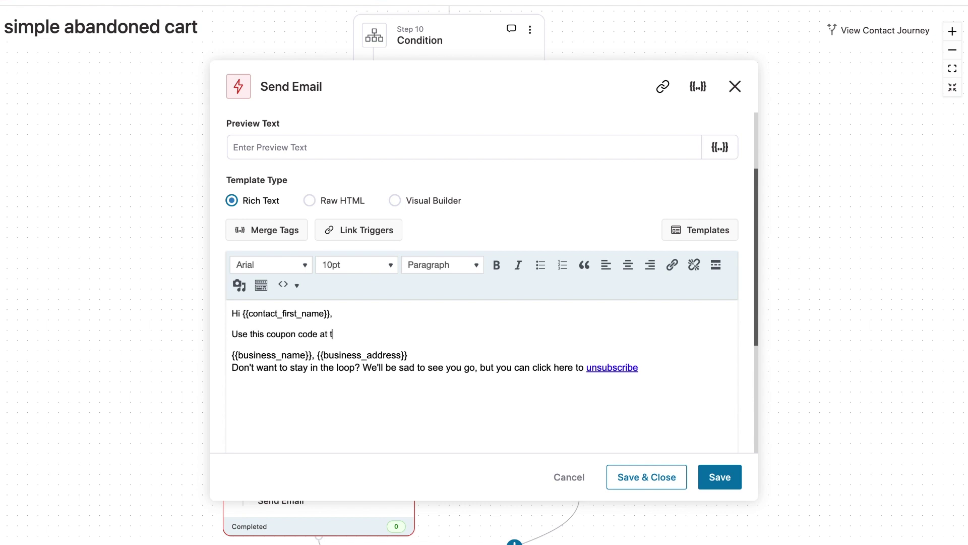
{"action": "type", "text": "hee chec"}
{"action": "key", "text": "BackSpace"}
{"action": "key", "text": "BackSpace"}
{"action": "key", "text": "BackSpace"}
{"action": "key", "text": "BackSpace"}
{"action": "key", "text": "BackSpace"}
{"action": "key", "text": "BackSpace"}
{"action": "type", "text": "checkout -"}
{"action": "key", "text": "ctrl+v"}
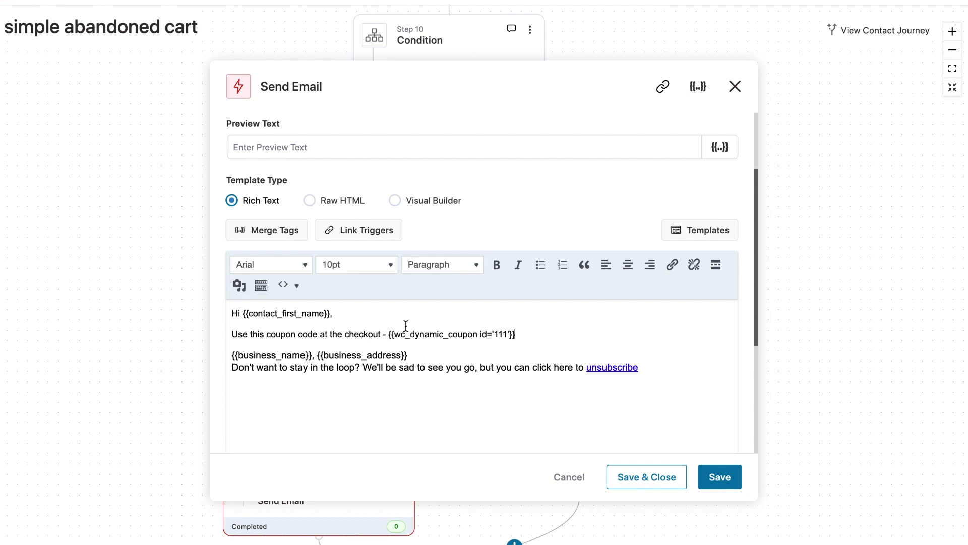
Step: Replace the dash before the coupon merge tag with a colon, then try to save the Send Email action without a subject and close it
{"action": "left_click", "coordinate": [386, 334]}
{"action": "key", "text": "BackSpace"}
{"action": "key", "text": "BackSpace"}
{"action": "type", "text": ":"}
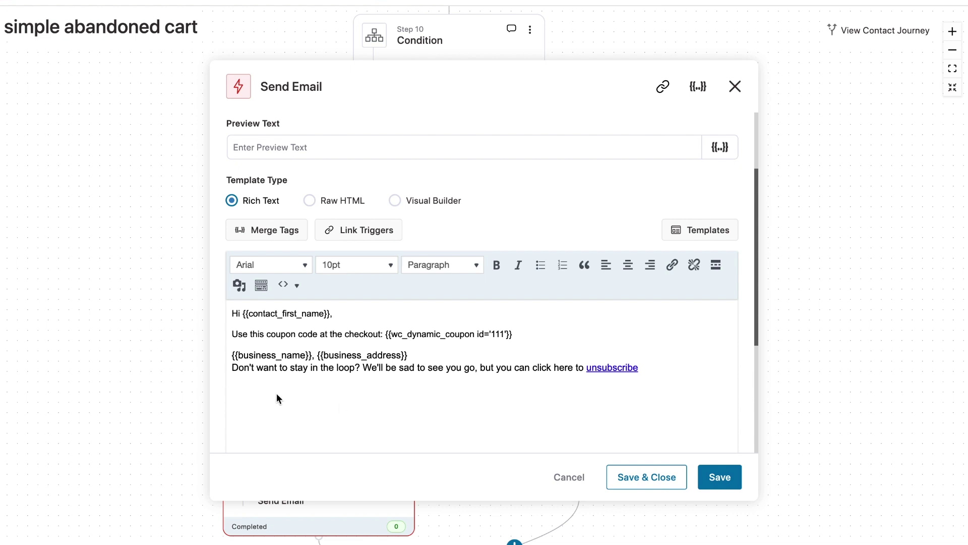
{"action": "key", "text": "End"}
{"action": "scroll", "coordinate": [282, 252], "scroll_direction": "up", "scroll_amount": 2}
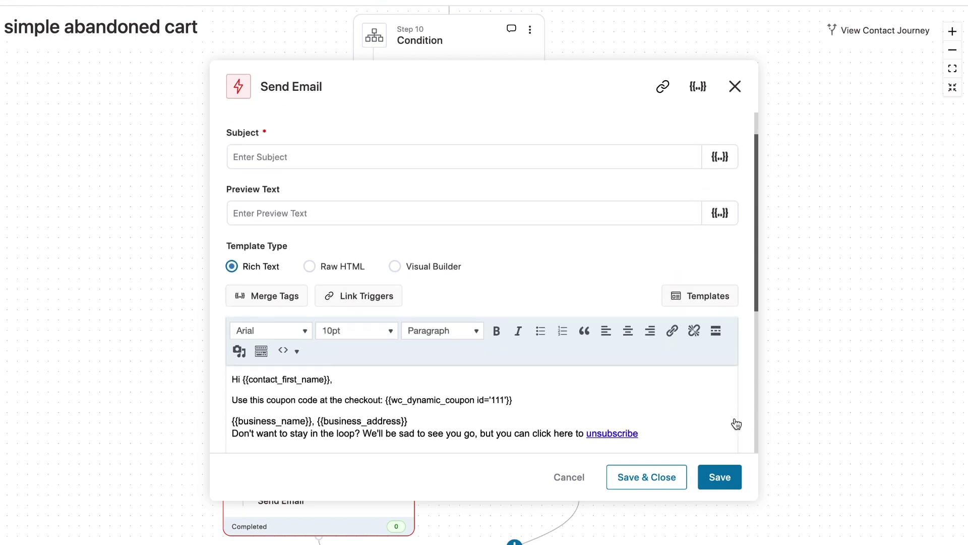
{"action": "left_click", "coordinate": [725, 484]}
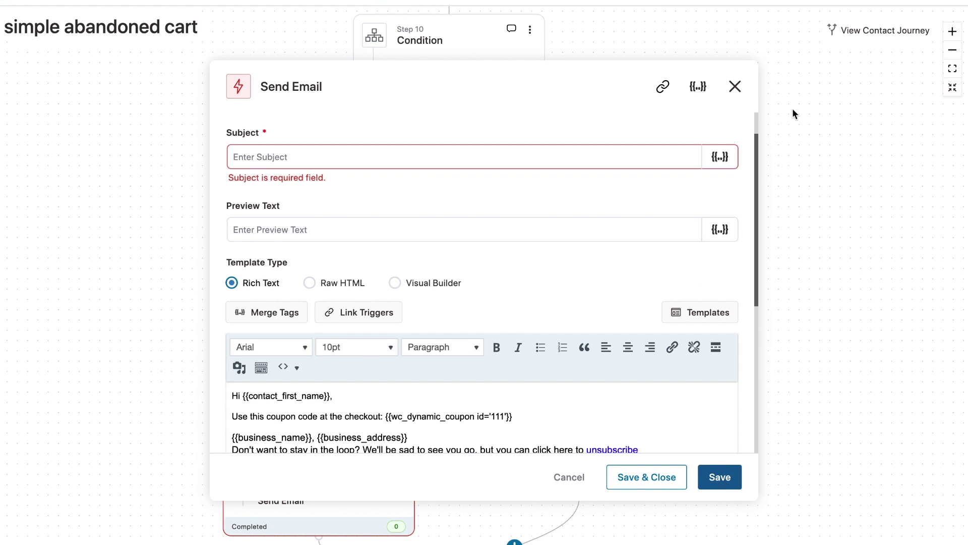
{"action": "left_click", "coordinate": [739, 87]}
Step: Add an Exit step on the No branch of the cart total condition
{"action": "scroll", "coordinate": [358, 376], "scroll_direction": "down", "scroll_amount": 1}
{"action": "scroll", "coordinate": [358, 374], "scroll_direction": "down", "scroll_amount": 1}
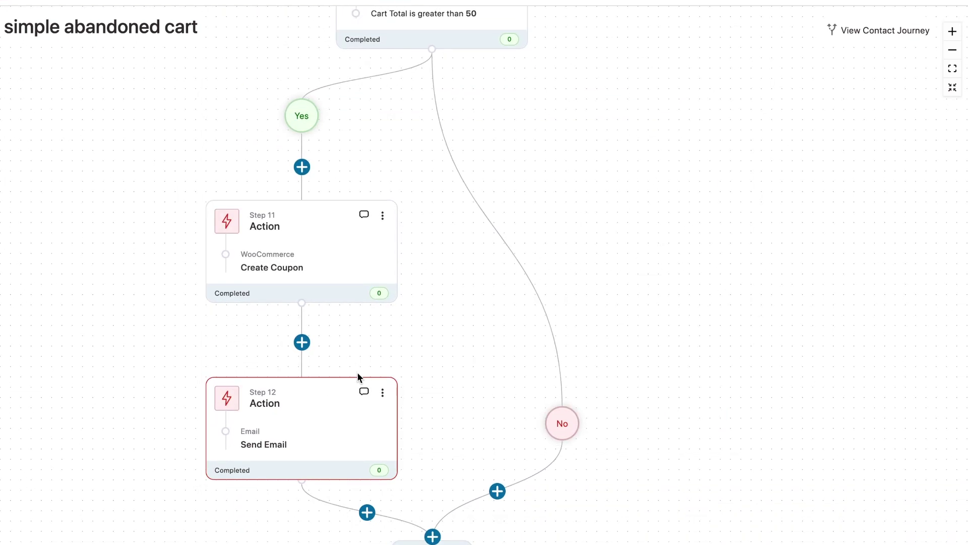
{"action": "scroll", "coordinate": [357, 376], "scroll_direction": "down", "scroll_amount": 2}
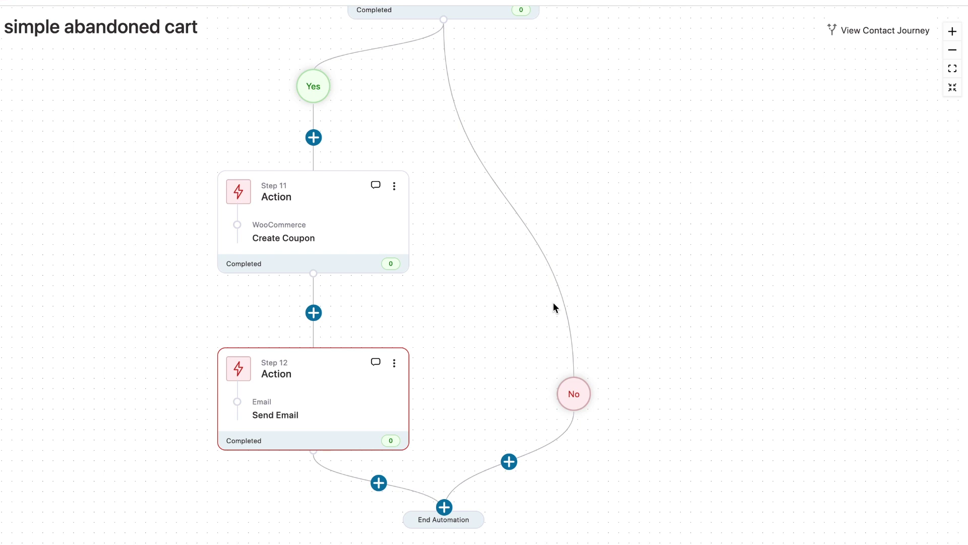
{"action": "scroll", "coordinate": [600, 401], "scroll_direction": "down", "scroll_amount": 3}
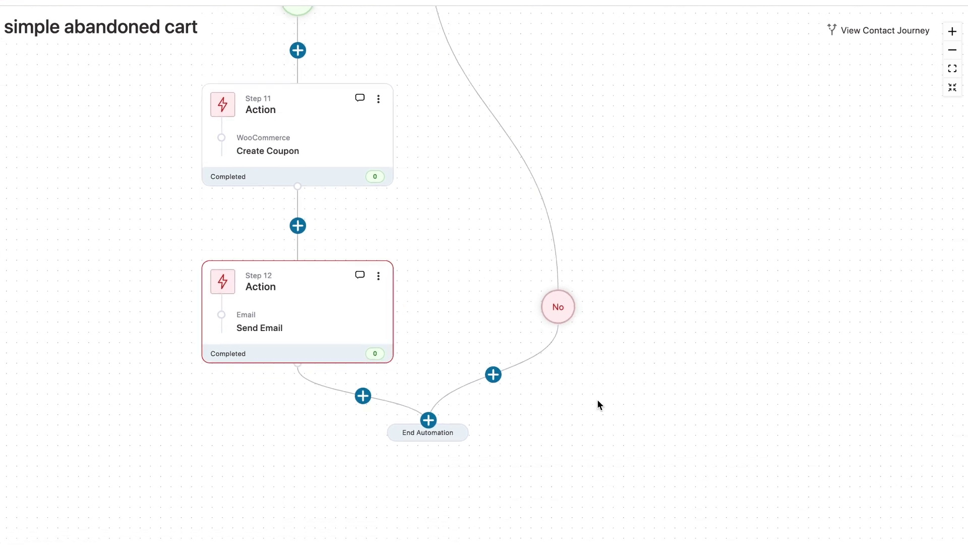
{"action": "left_click", "coordinate": [494, 376]}
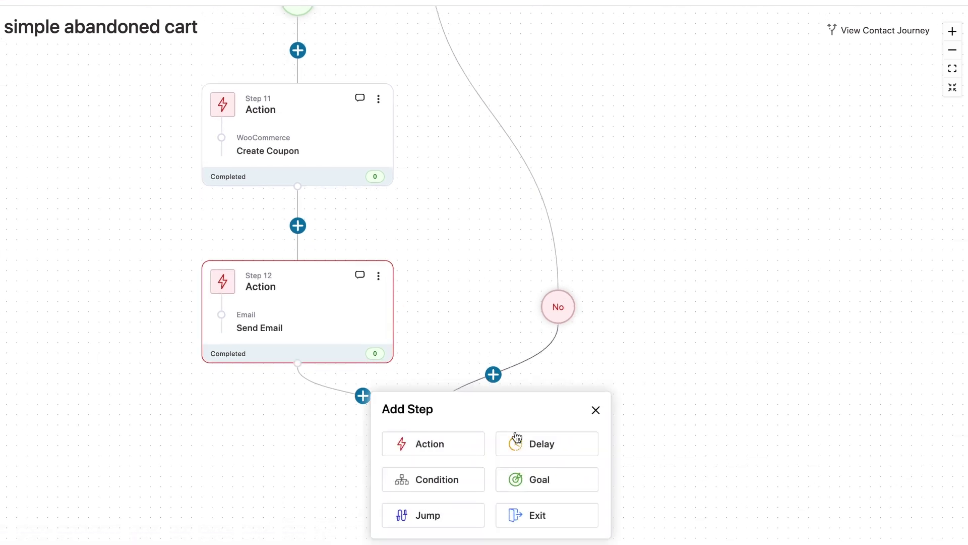
{"action": "left_click", "coordinate": [533, 512]}
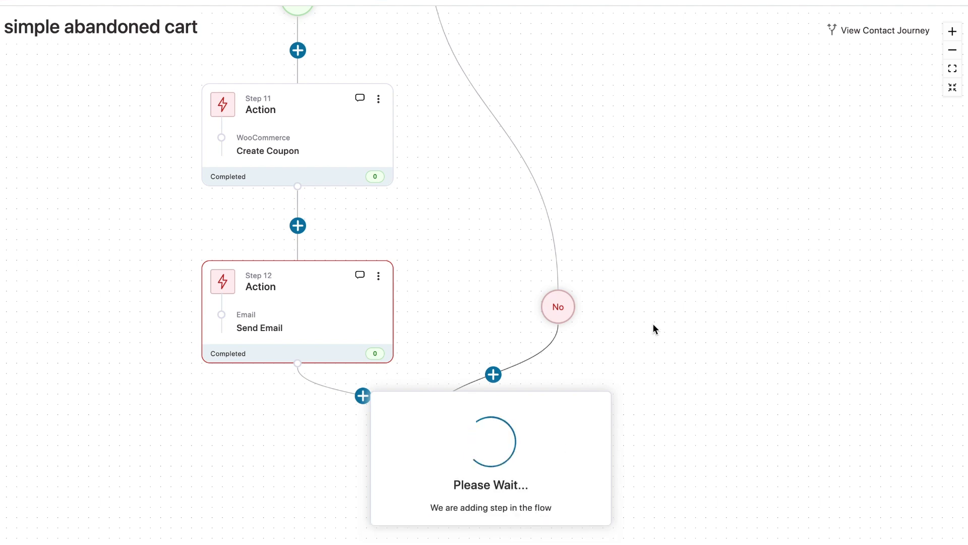
{"action": "scroll", "coordinate": [571, 260], "scroll_direction": "up", "scroll_amount": 8}
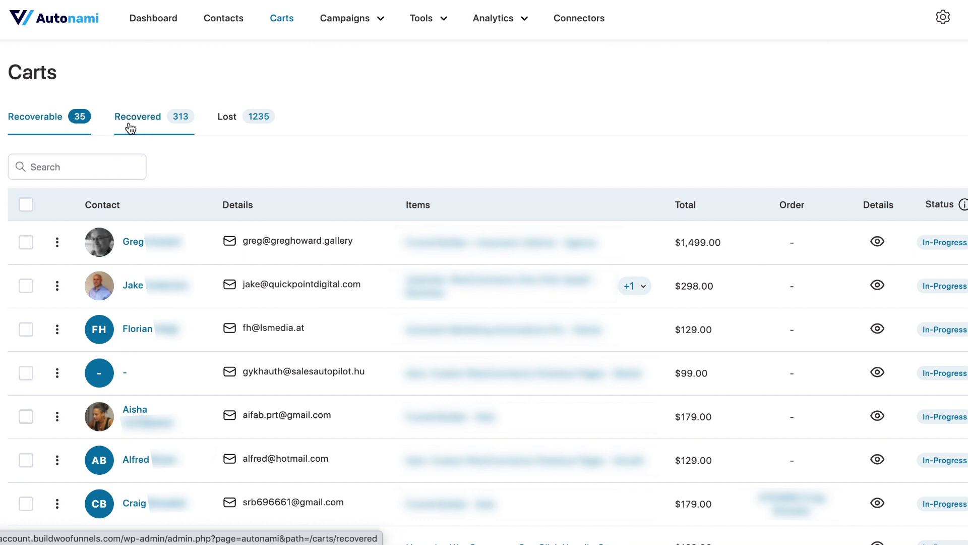
Step: Review the list of recoverable carts, followed by the Recovered and Lost cart lists
{"action": "scroll", "coordinate": [467, 222], "scroll_direction": "down", "scroll_amount": 3}
{"action": "scroll", "coordinate": [469, 224], "scroll_direction": "up", "scroll_amount": 2}
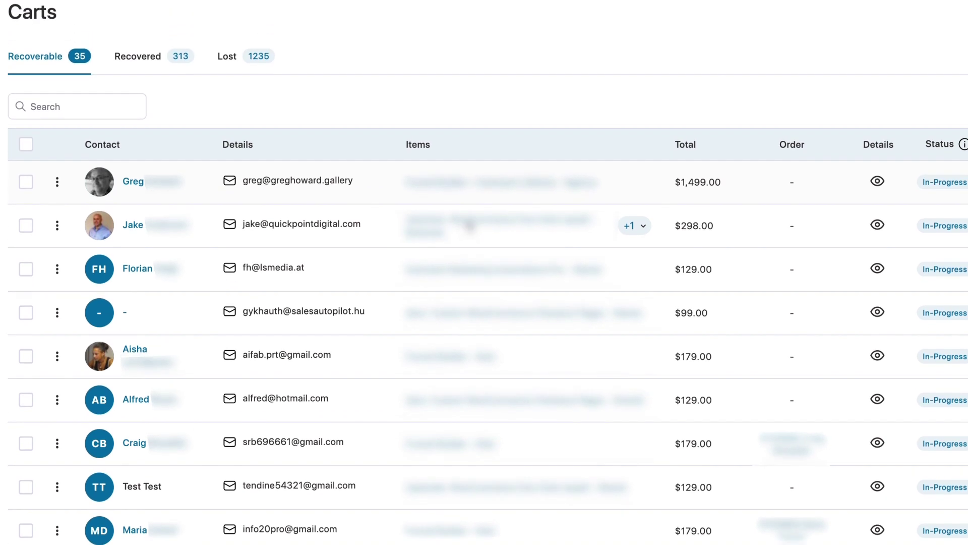
{"action": "left_click", "coordinate": [150, 60]}
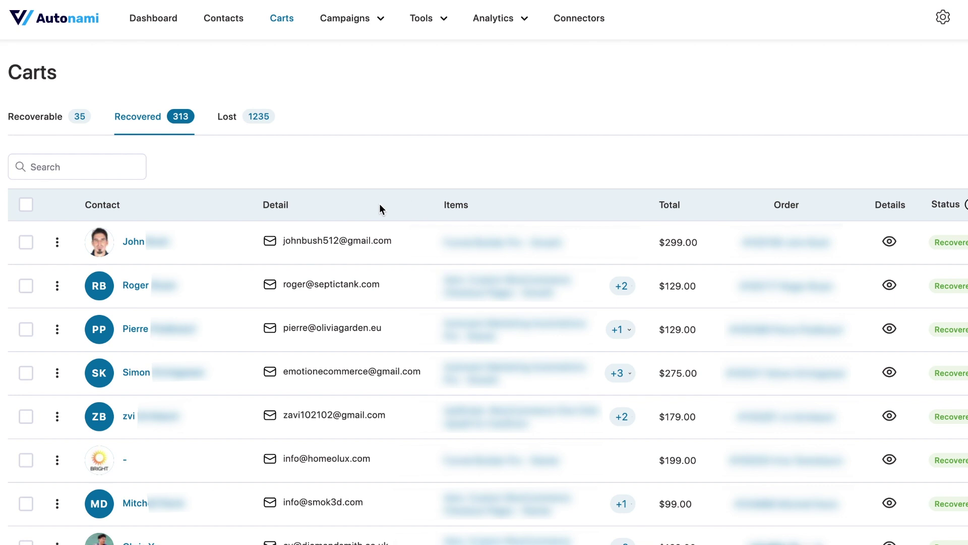
{"action": "left_click", "coordinate": [234, 128]}
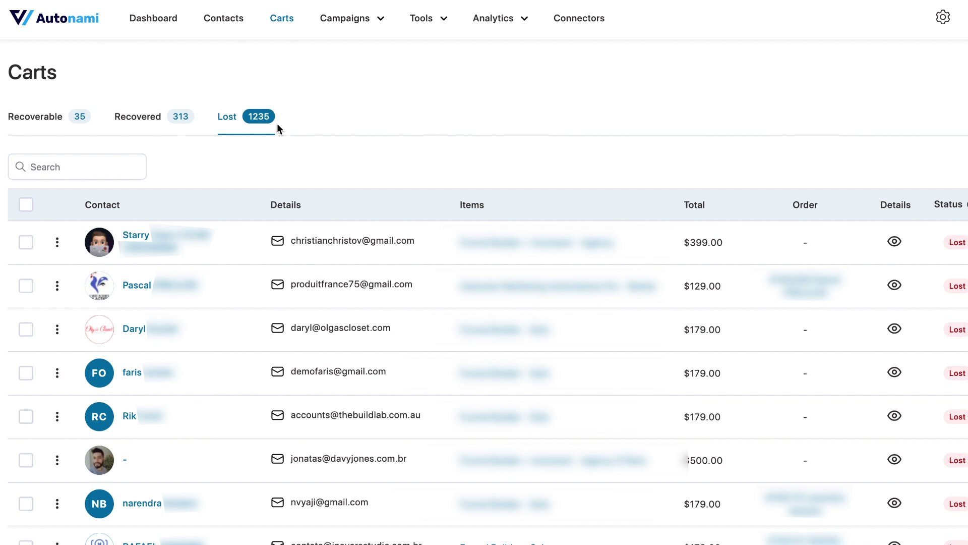
Step: Open the Carts analytics report and set its date range to Last Month
{"action": "left_click", "coordinate": [365, 27]}
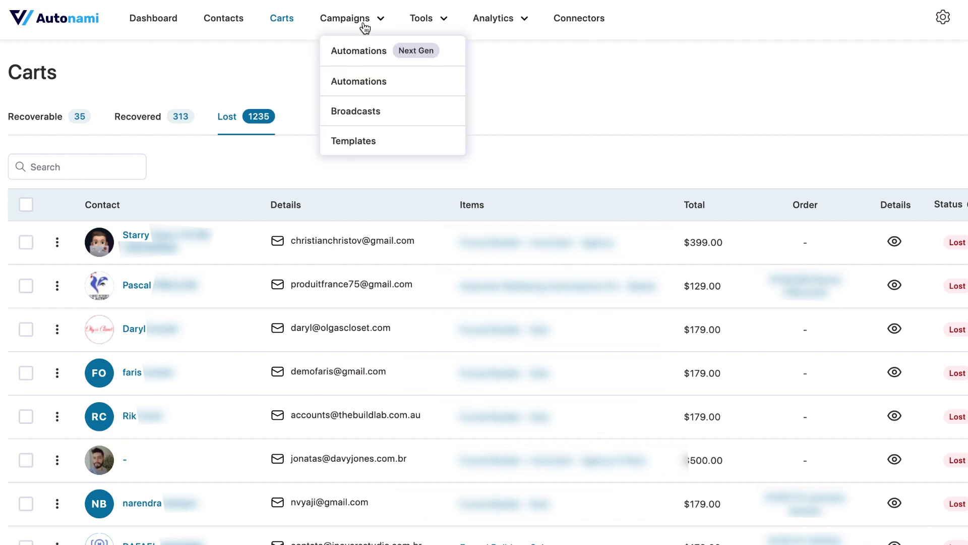
{"action": "mouse_move", "coordinate": [503, 25]}
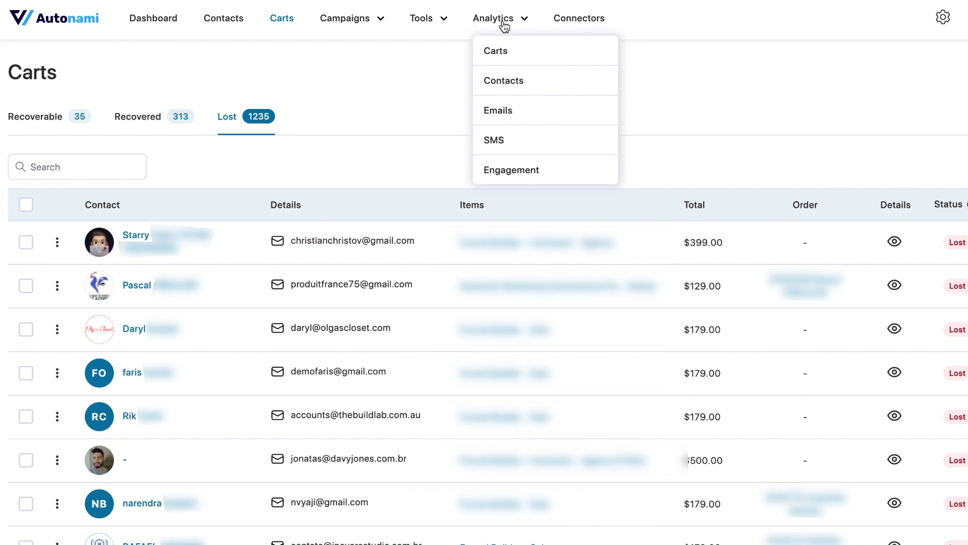
{"action": "left_click", "coordinate": [498, 54]}
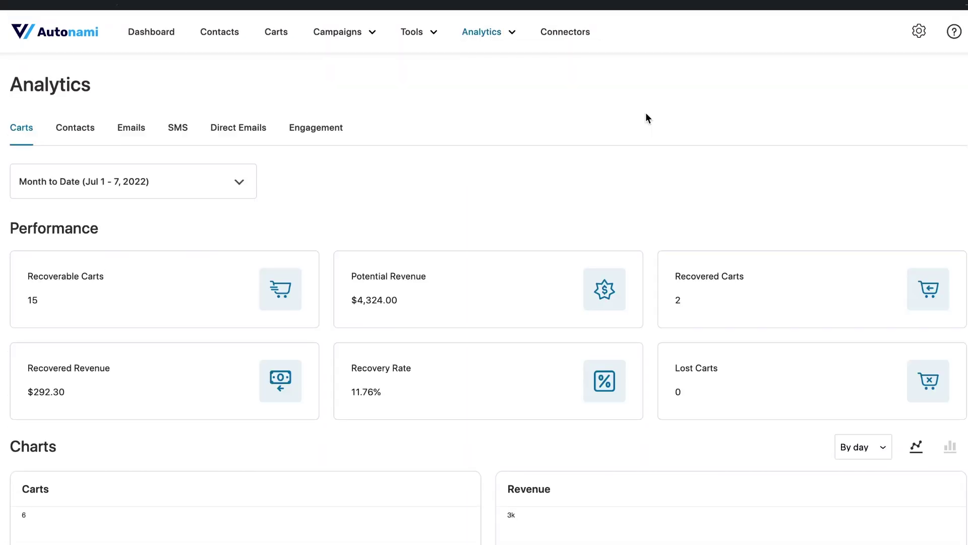
{"action": "left_click", "coordinate": [242, 191]}
{"action": "left_click", "coordinate": [181, 365]}
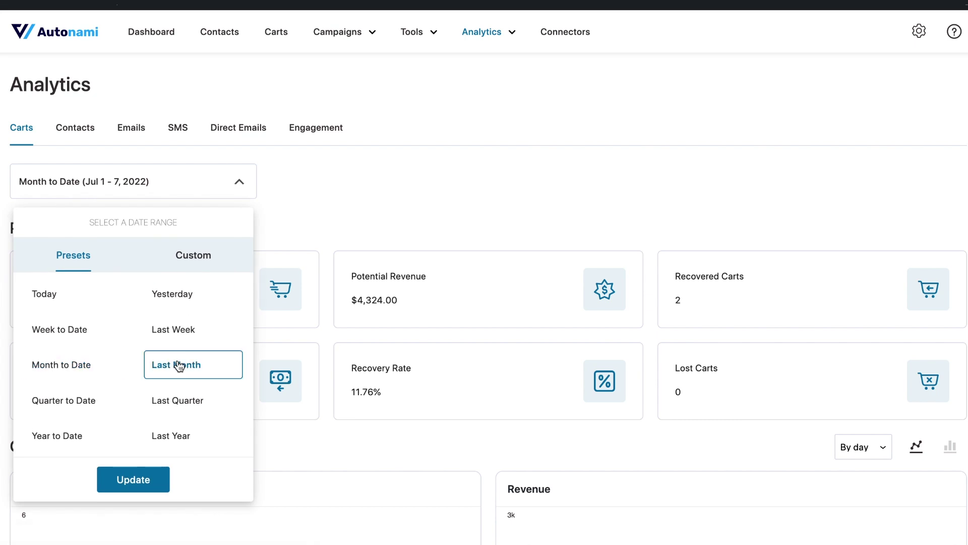
{"action": "left_click", "coordinate": [127, 478]}
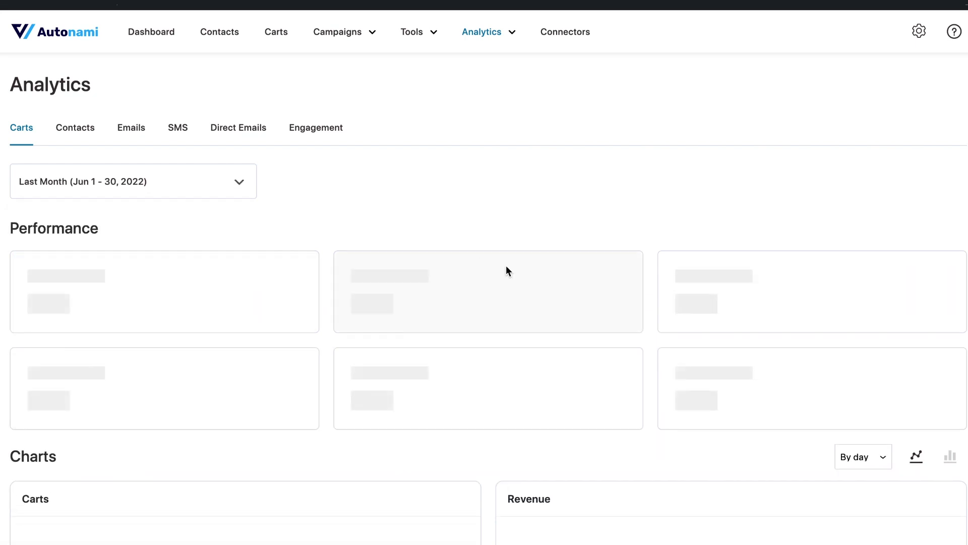
Step: Examine last month's cart performance figures and the Carts and Revenue charts
{"action": "scroll", "coordinate": [948, 227], "scroll_direction": "down", "scroll_amount": 1}
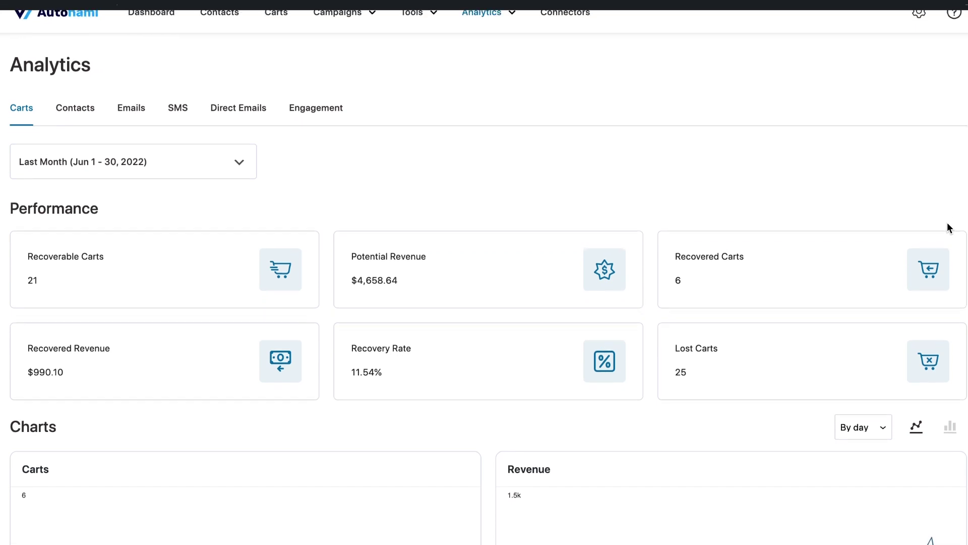
{"action": "scroll", "coordinate": [949, 227], "scroll_direction": "down", "scroll_amount": 1}
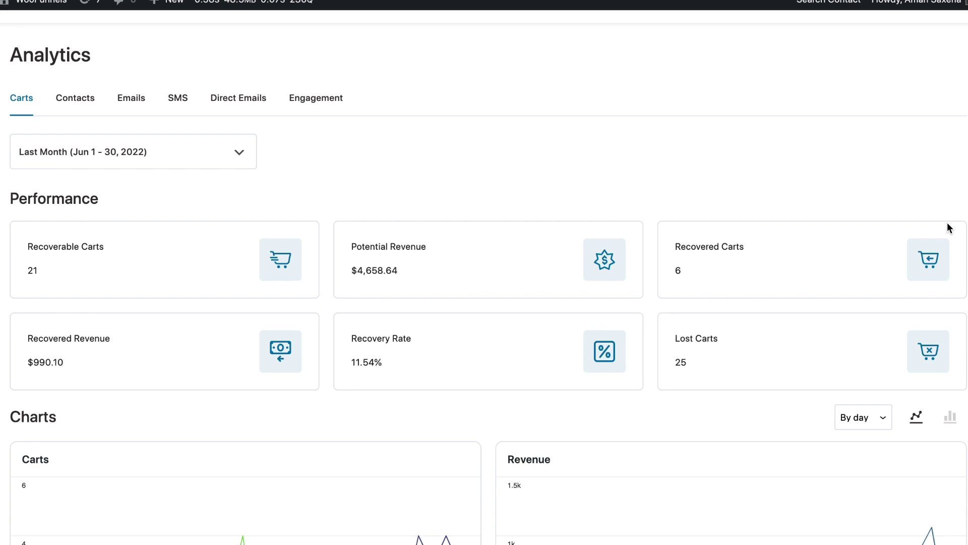
{"action": "scroll", "coordinate": [948, 228], "scroll_direction": "down", "scroll_amount": 3}
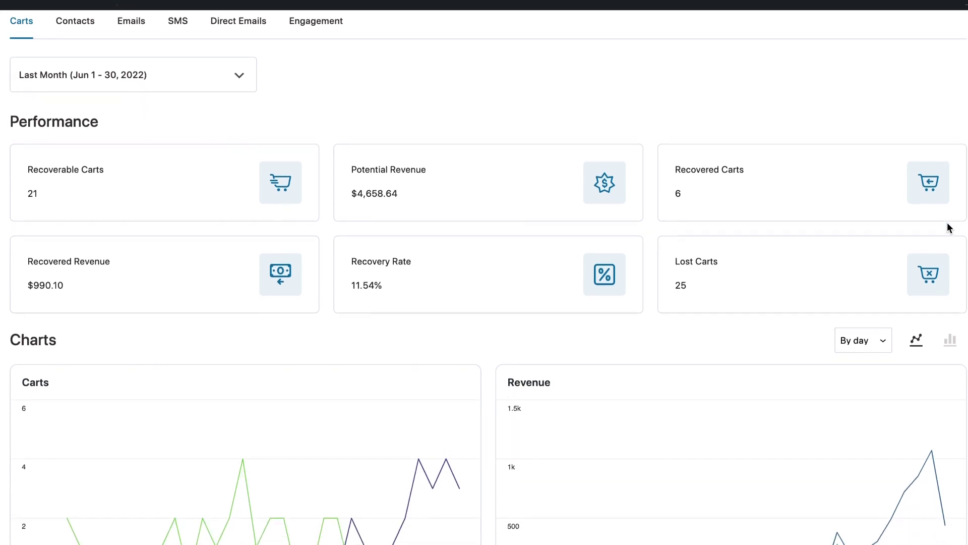
{"action": "scroll", "coordinate": [950, 228], "scroll_direction": "down", "scroll_amount": 5}
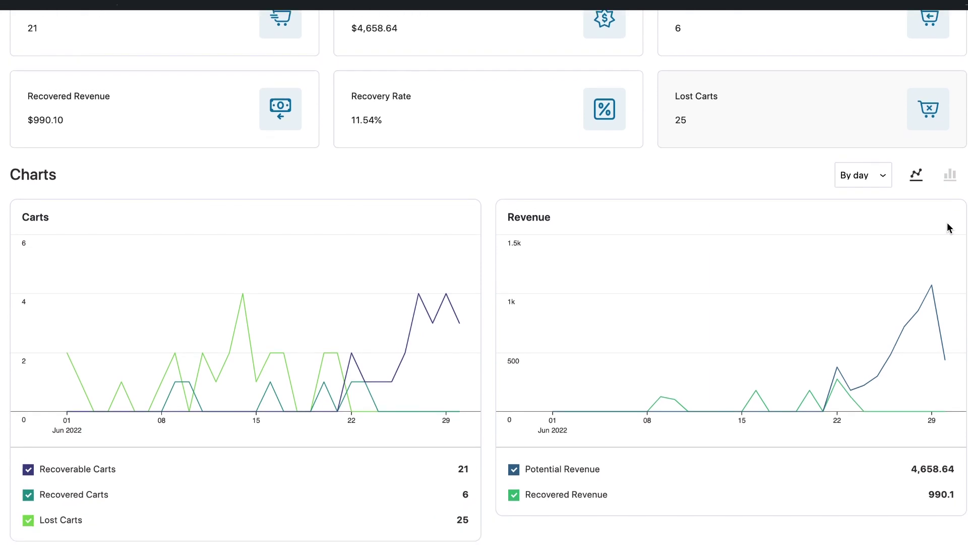
{"action": "scroll", "coordinate": [949, 228], "scroll_direction": "down", "scroll_amount": 2}
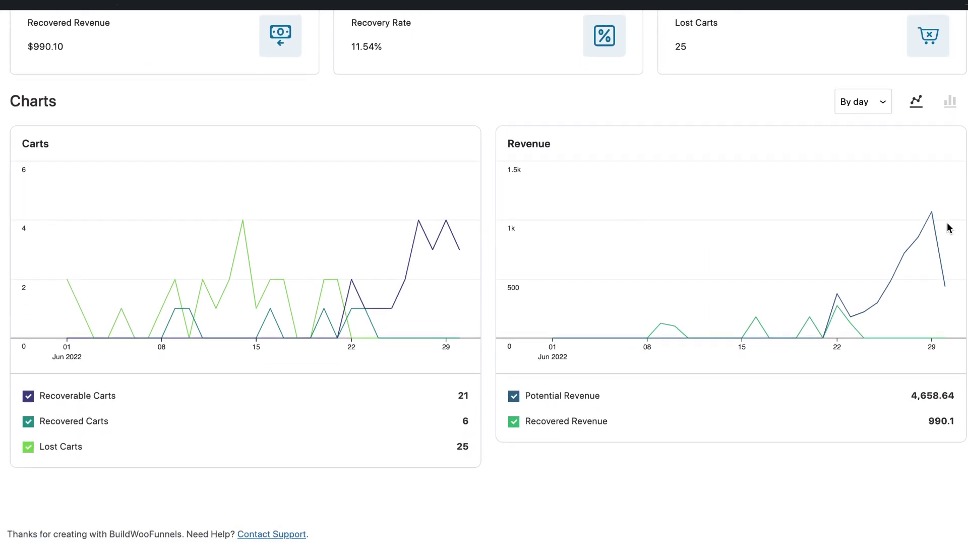
{"action": "scroll", "coordinate": [949, 228], "scroll_direction": "up", "scroll_amount": 6}
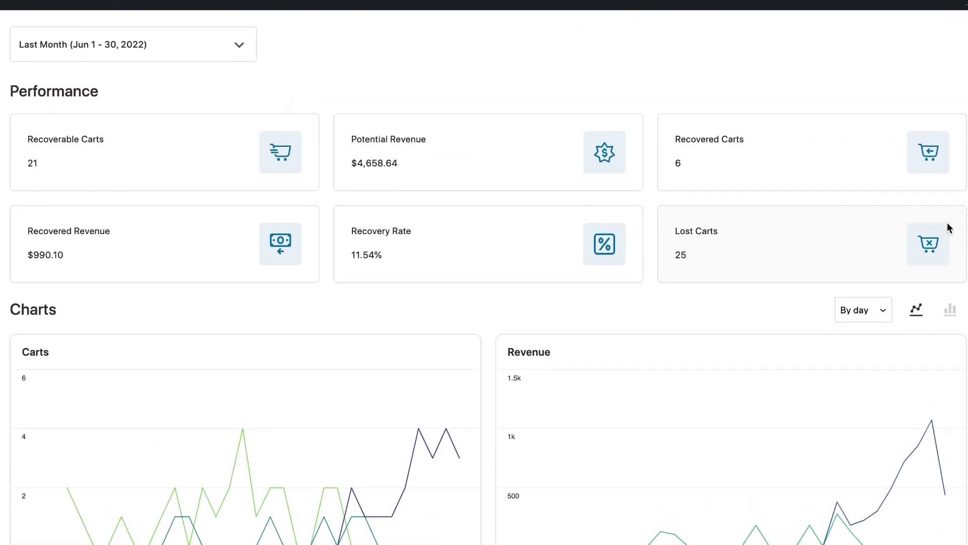
{"action": "scroll", "coordinate": [949, 228], "scroll_direction": "up", "scroll_amount": 2}
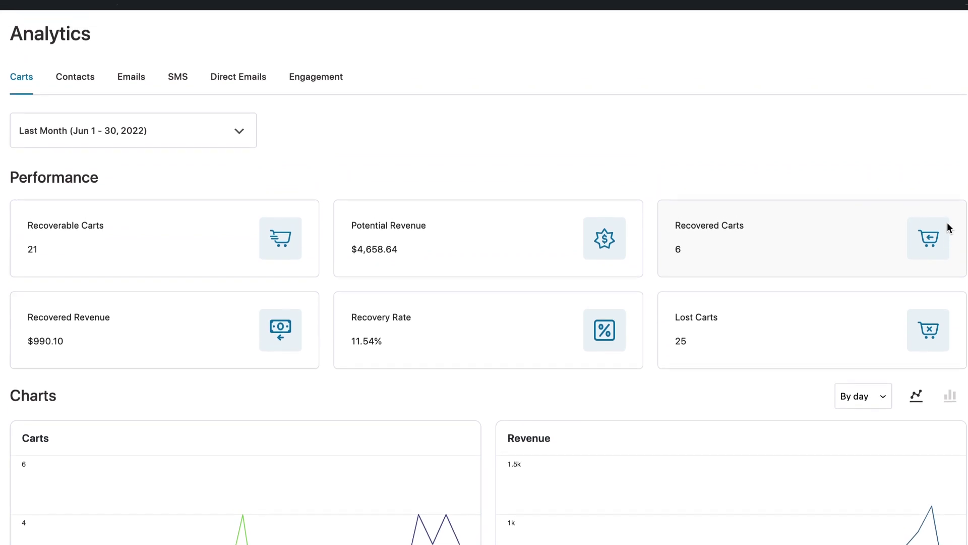